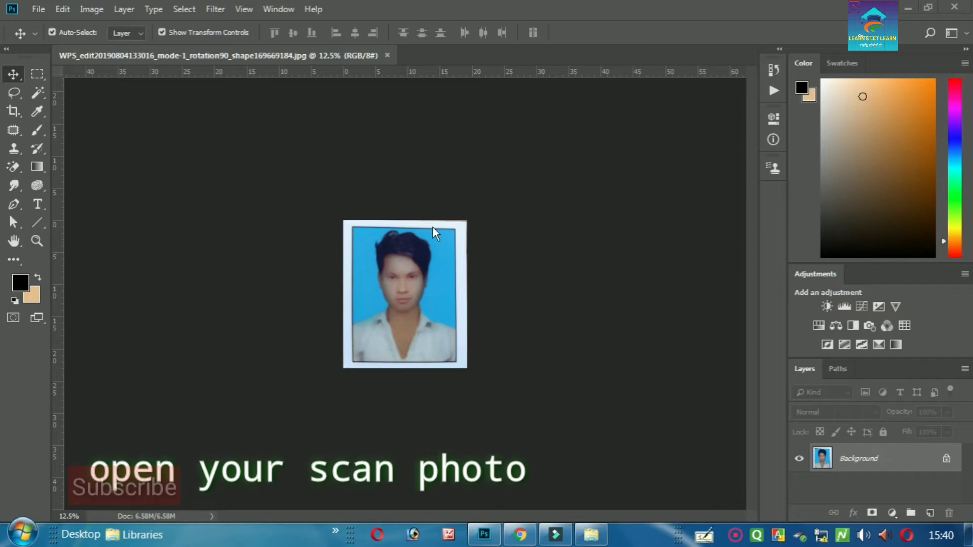
- Start a new document of the Photo type and switch its size units to centimeters
left_click(34, 10)
left_click(57, 25)
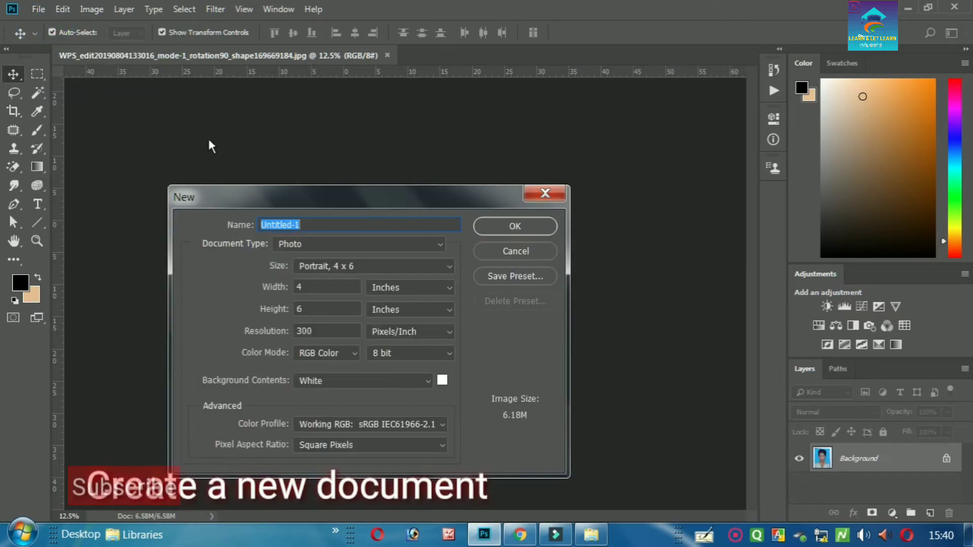
left_click(305, 242)
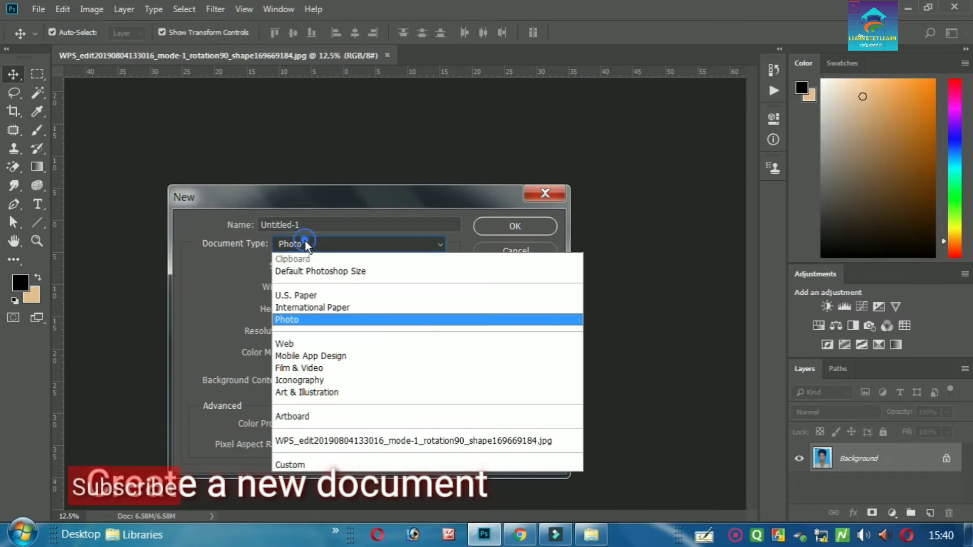
left_click(293, 320)
left_click(375, 293)
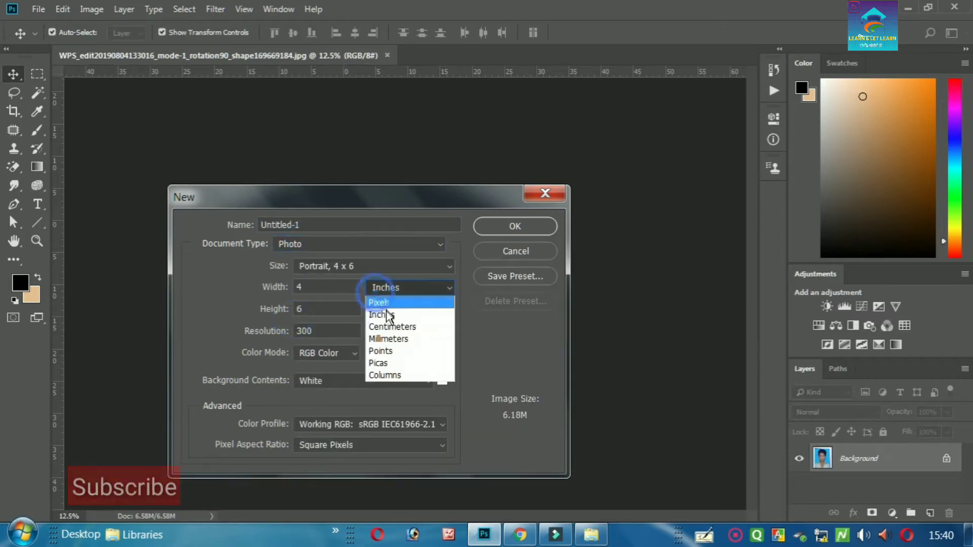
left_click(385, 327)
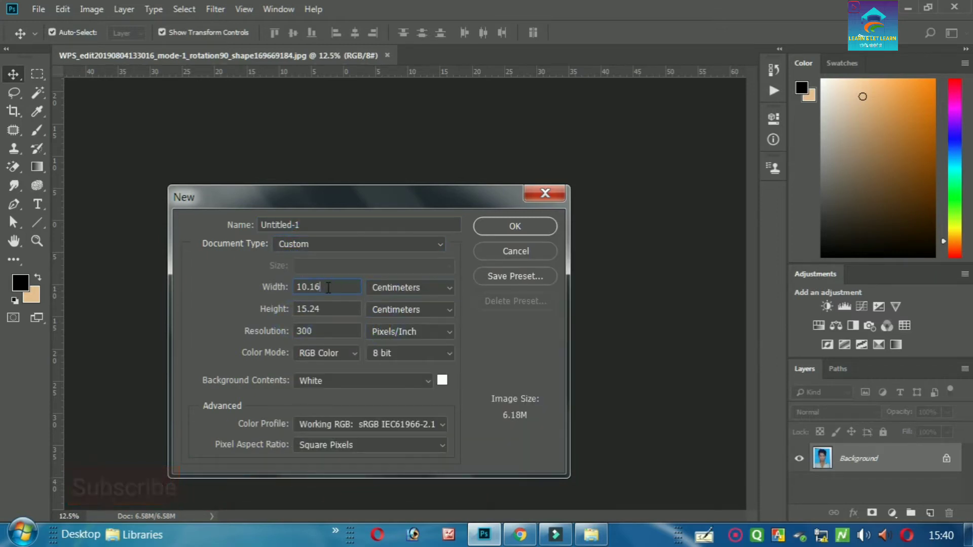
- Create the document with a width of 2.8 cm, height of 3.4 cm and resolution of 200 pixels/inch
left_click_drag(325, 289, 273, 288)
type("2.8")
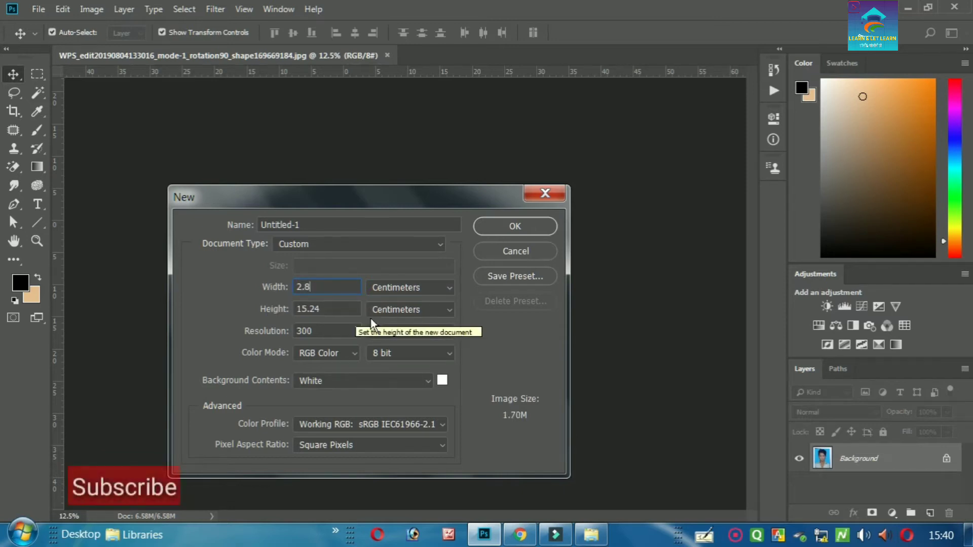
left_click_drag(318, 310, 291, 306)
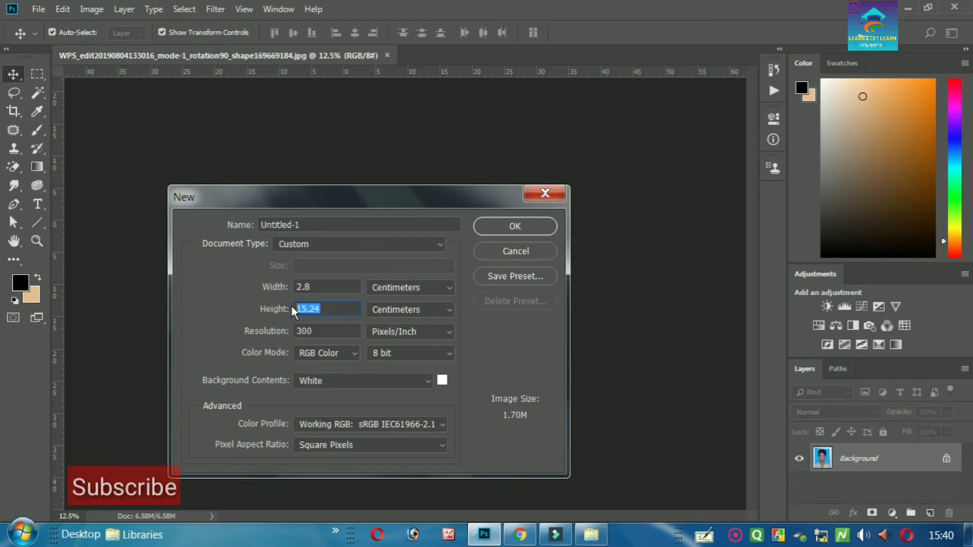
type("3.")
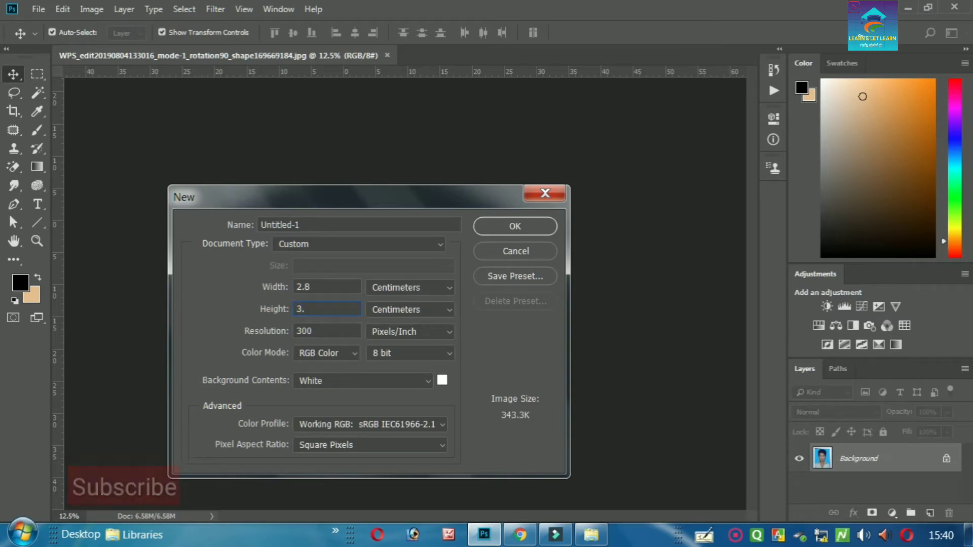
type("4")
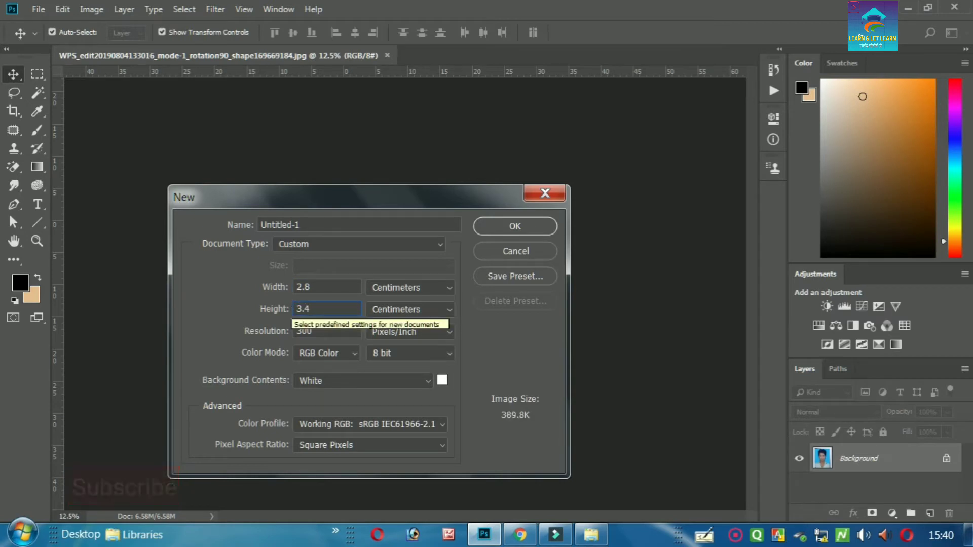
double_click(331, 337)
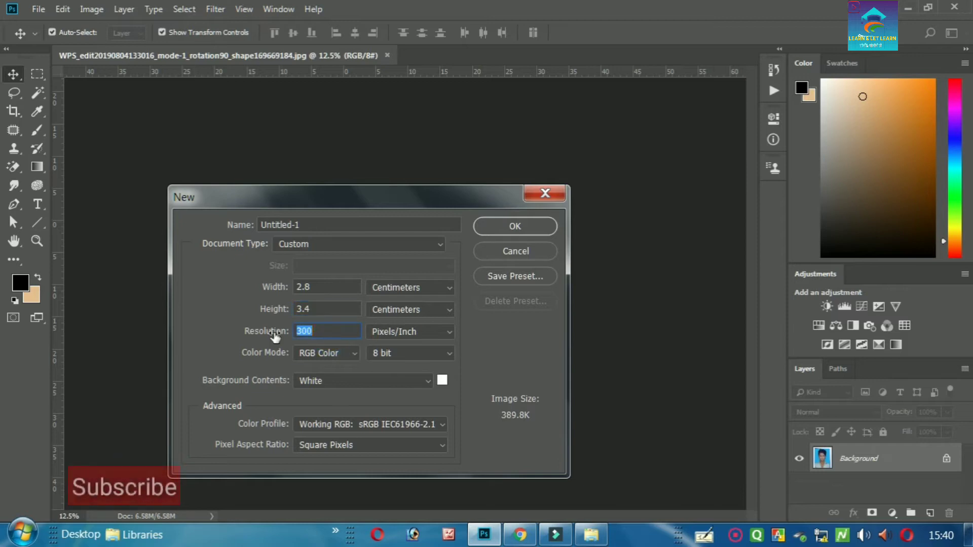
type("20")
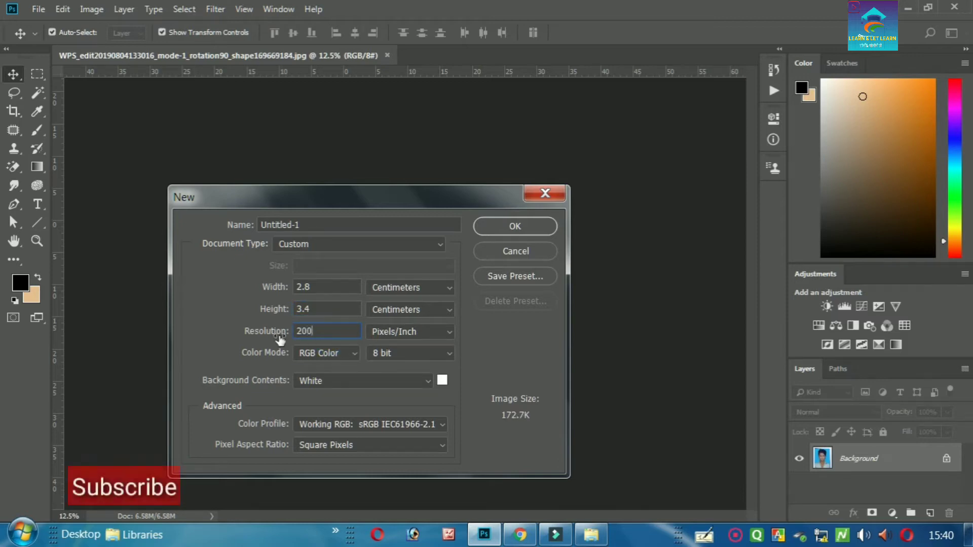
left_click(501, 227)
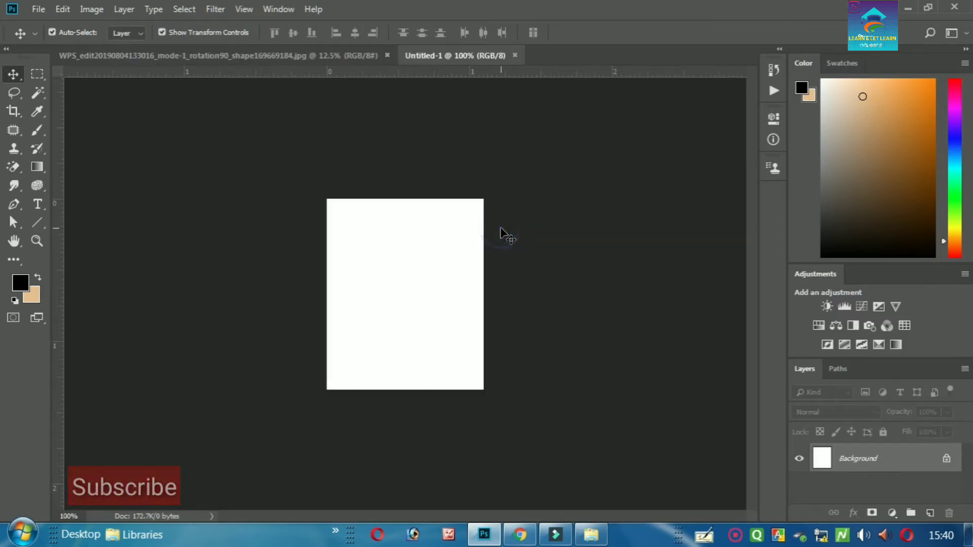
- Copy the scanned portrait from its own document into the new blank document as a layer
left_click(344, 56)
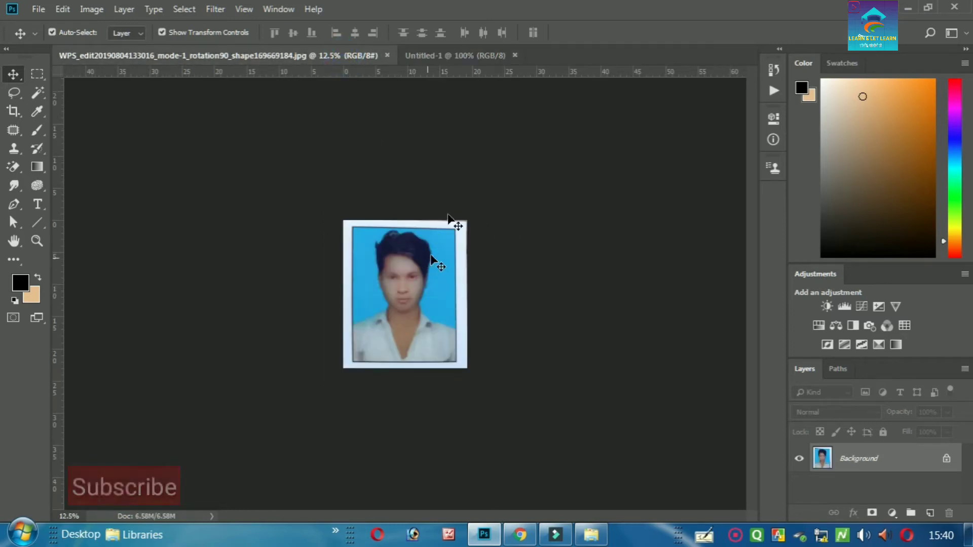
left_click(445, 56)
left_click(337, 58)
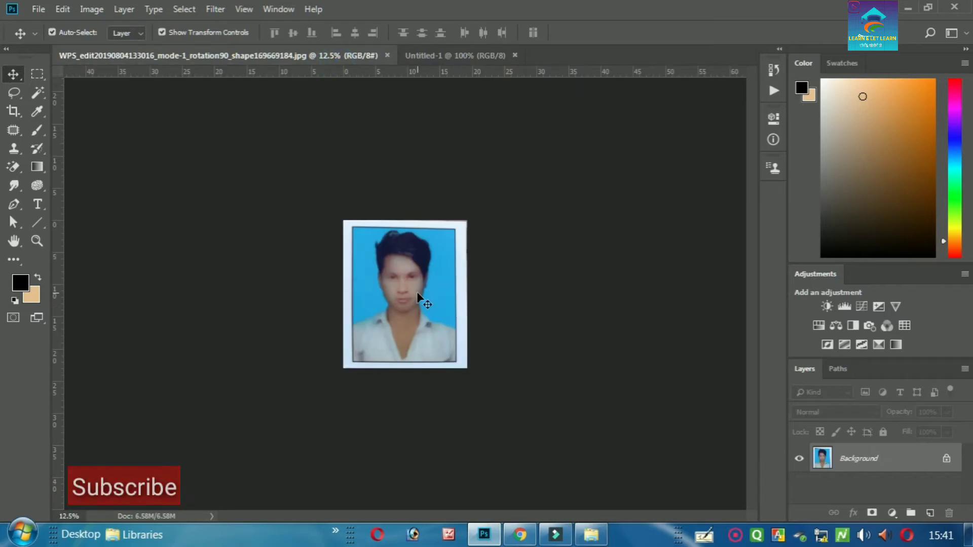
left_click_drag(439, 55, 416, 273)
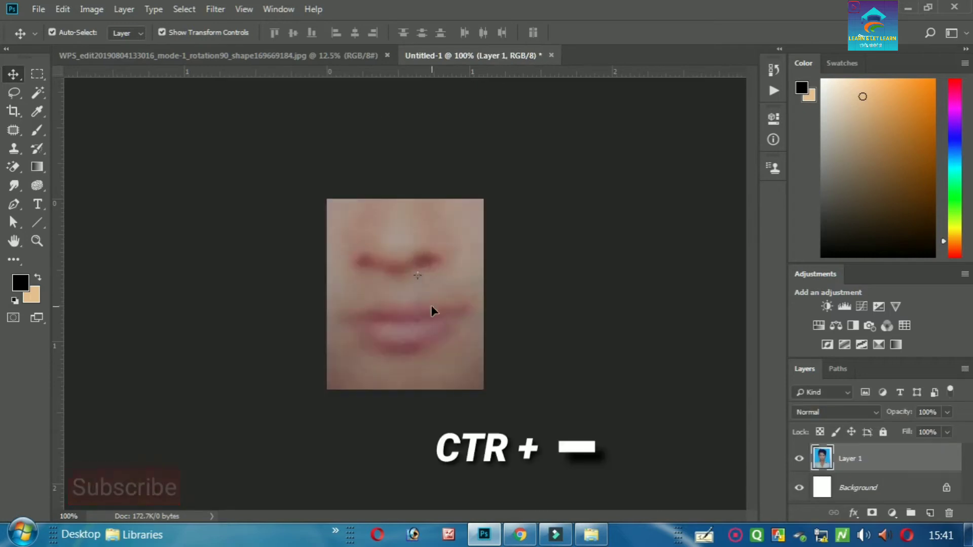
- Scale the portrait layer proportionally down to about 3.61 × 4.32 cm over the small canvas
key("ctrl+minus")
key("ctrl+minus")
key("ctrl+minus")
key("ctrl+minus")
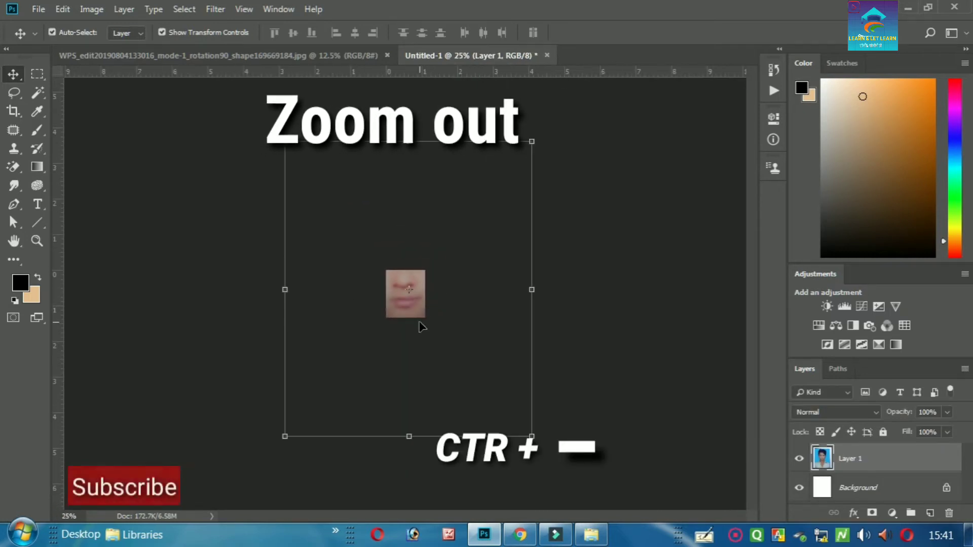
left_click_drag(420, 327, 459, 396)
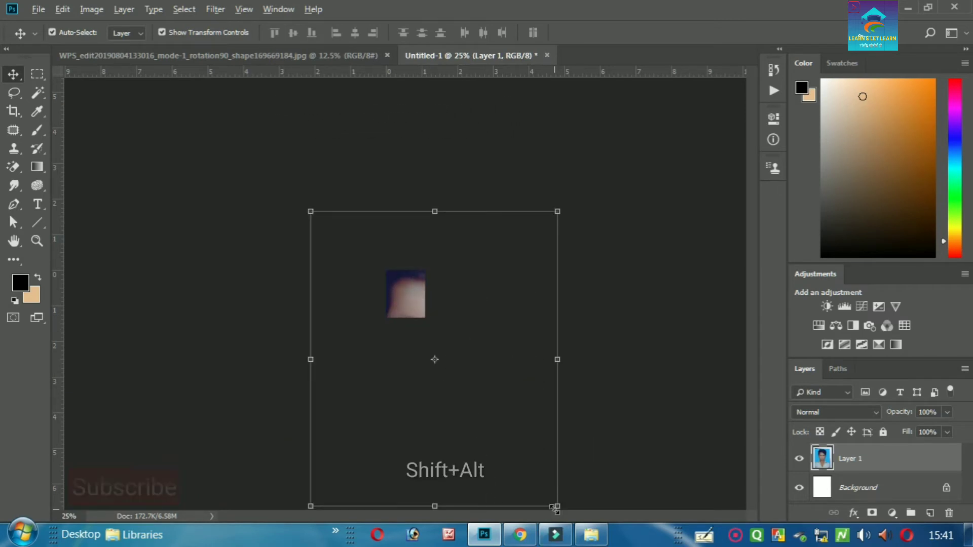
left_click_drag(556, 507, 421, 318)
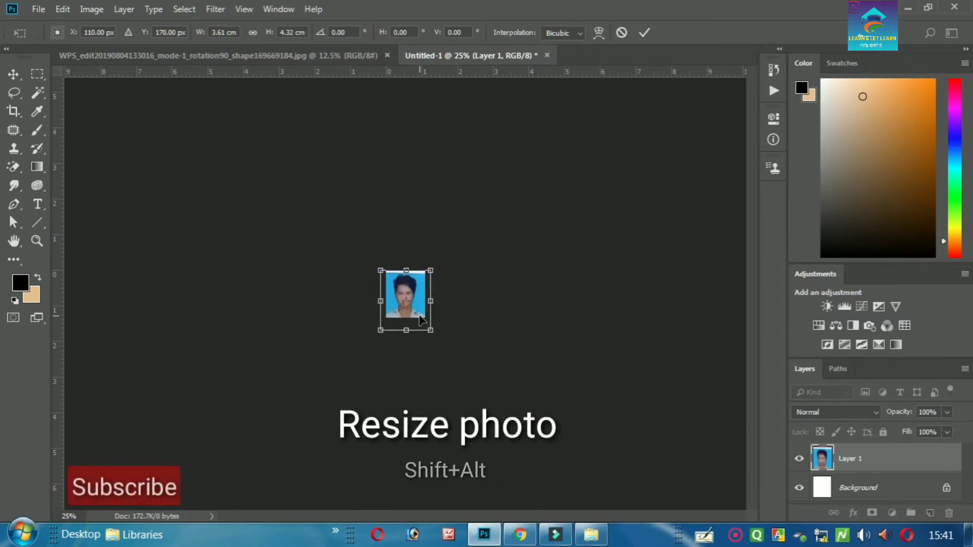
- Shift the portrait up on the canvas and adjust its size to about 3.57 × 4.27 cm, cropping out the scan's white border
key("ctrl+plus")
key("ctrl+plus")
key("ctrl+plus")
key("ctrl+plus")
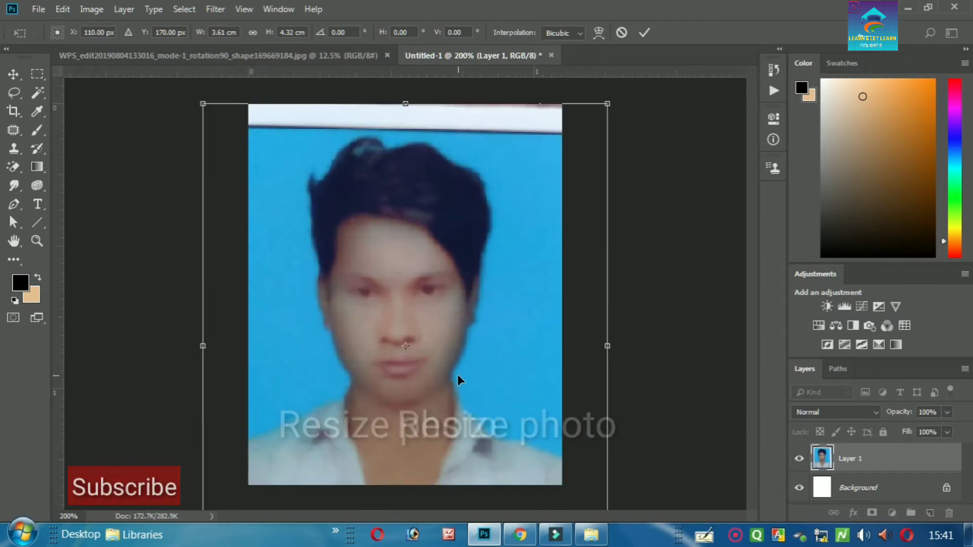
left_click_drag(464, 308, 461, 280)
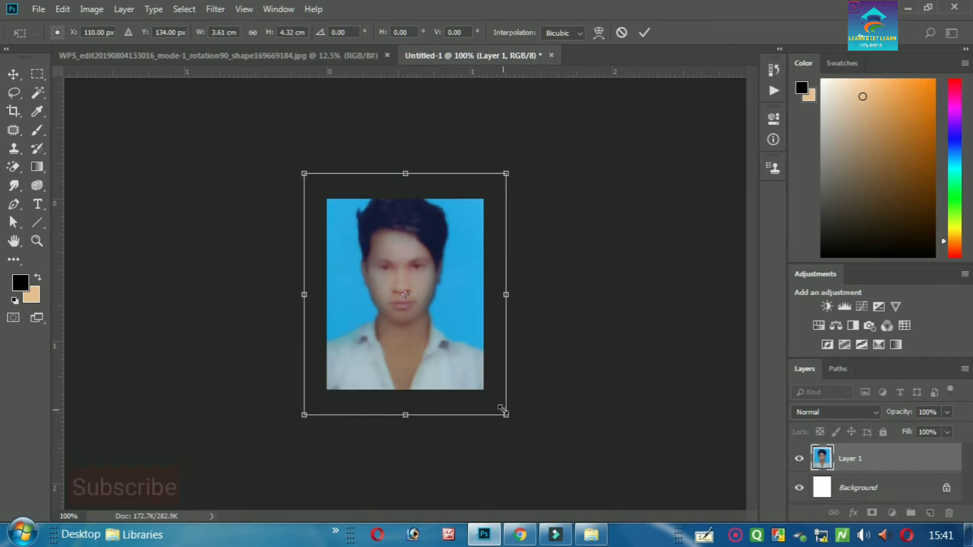
left_click_drag(505, 415, 496, 400)
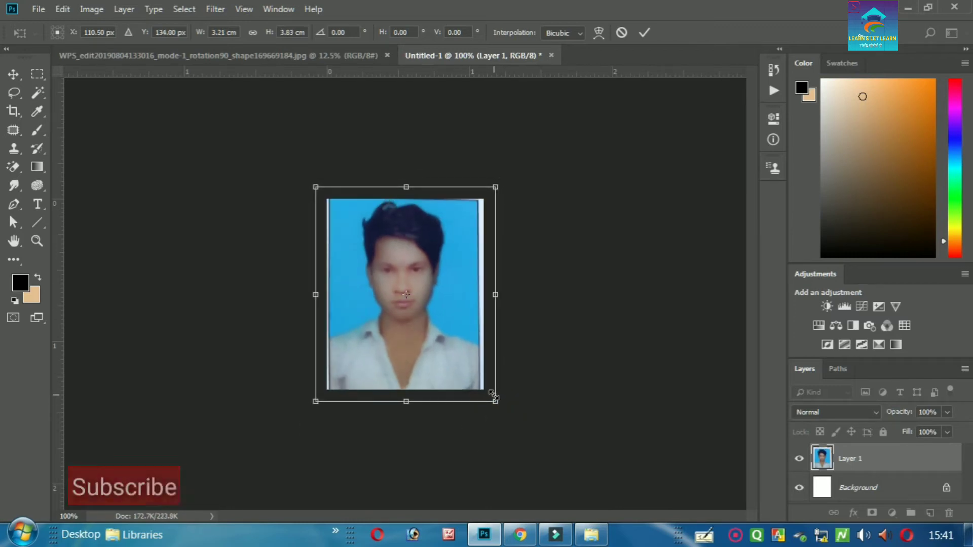
key("Right")
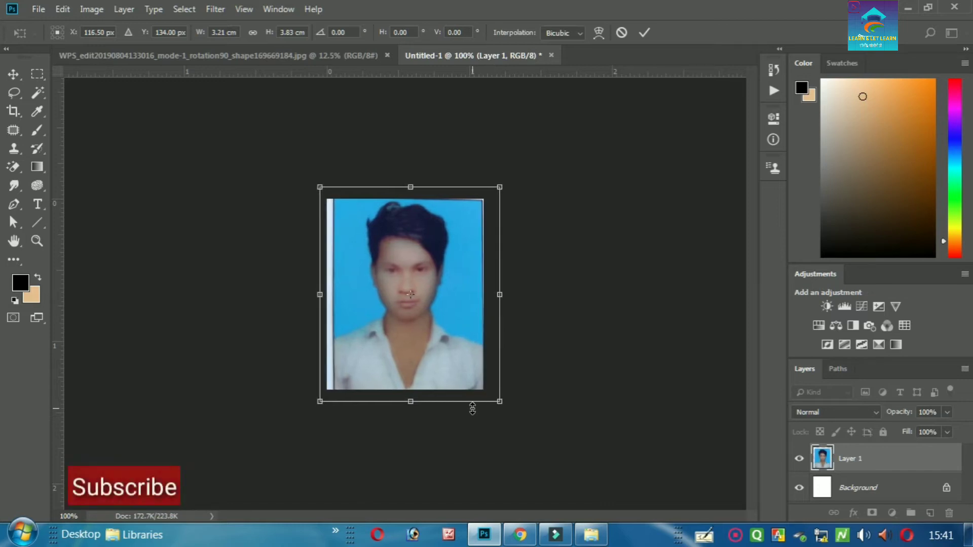
key("Left")
key("Left")
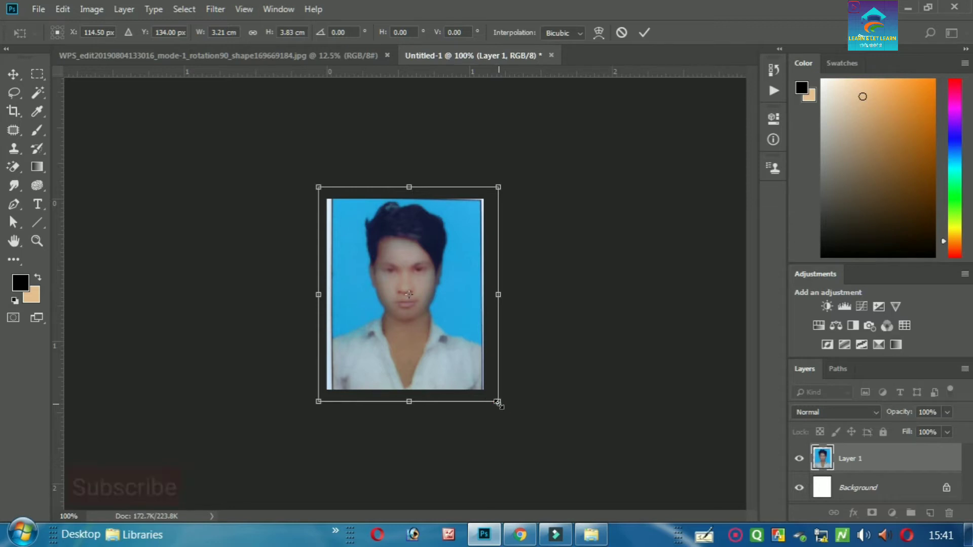
left_click_drag(498, 402, 502, 407)
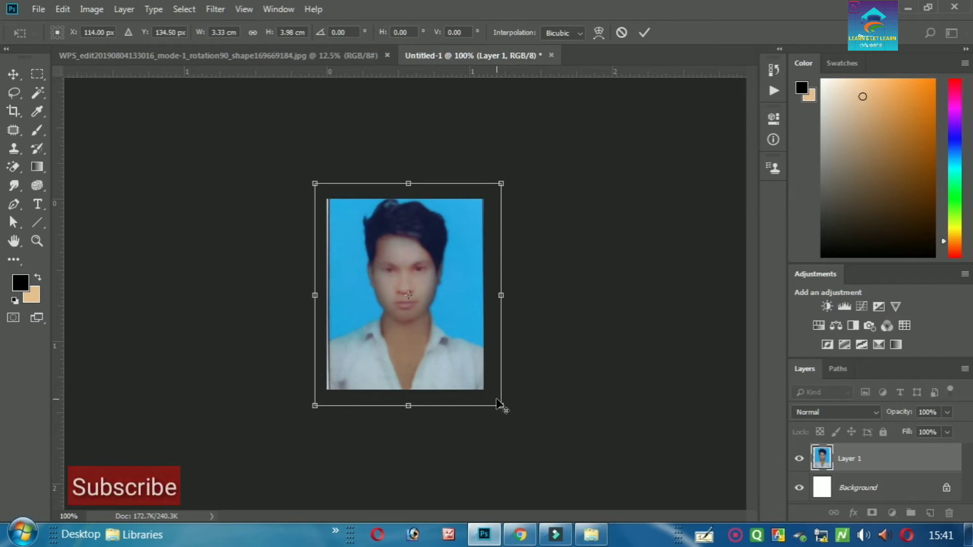
left_click_drag(501, 404, 507, 416)
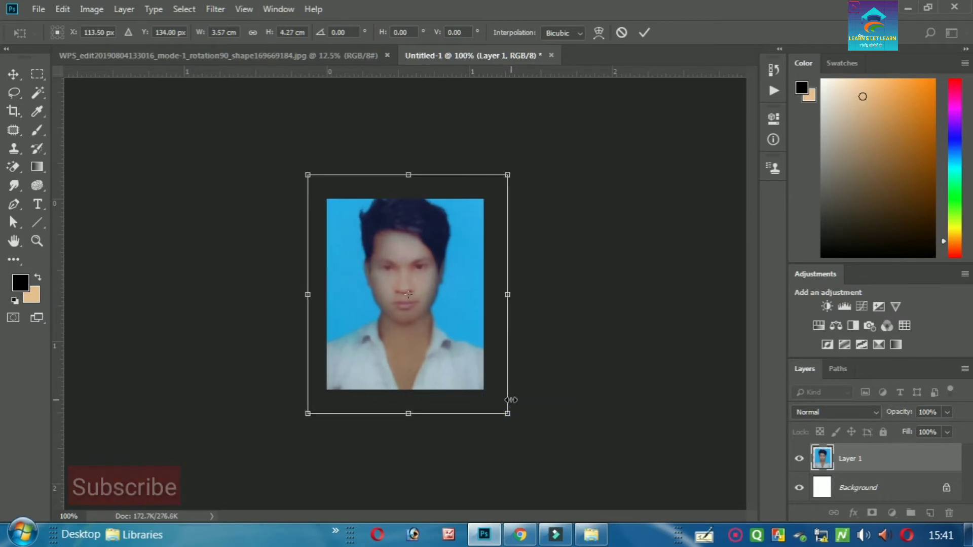
- Nudge the portrait down and slightly right to about X 116.5 px, Y 147 px, and apply the transform
key("Down")
key("Down")
key("Down")
key("Down")
key("Down")
key("Down")
key("Down")
key("Down")
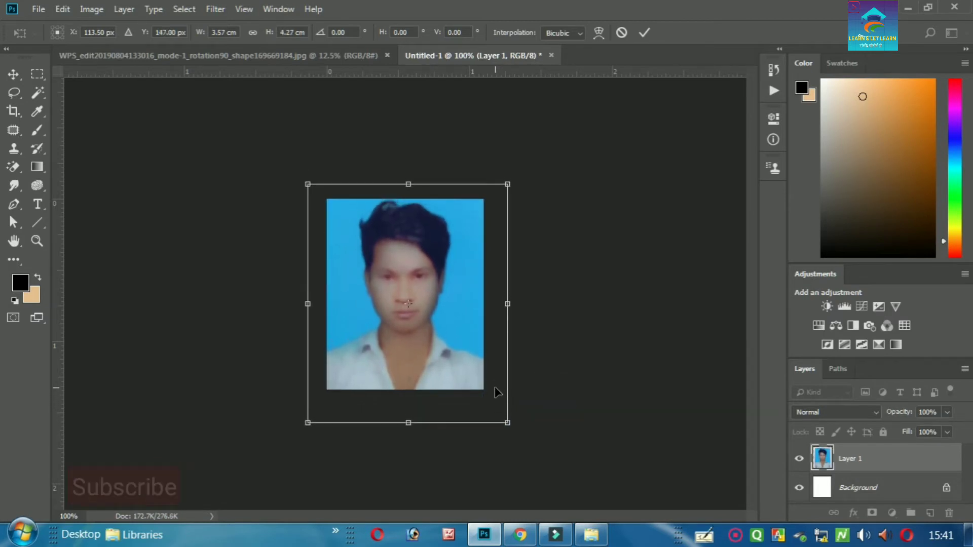
key("Right")
key("Right")
key("Right")
key("Right")
key("Right")
key("Left")
key("Left")
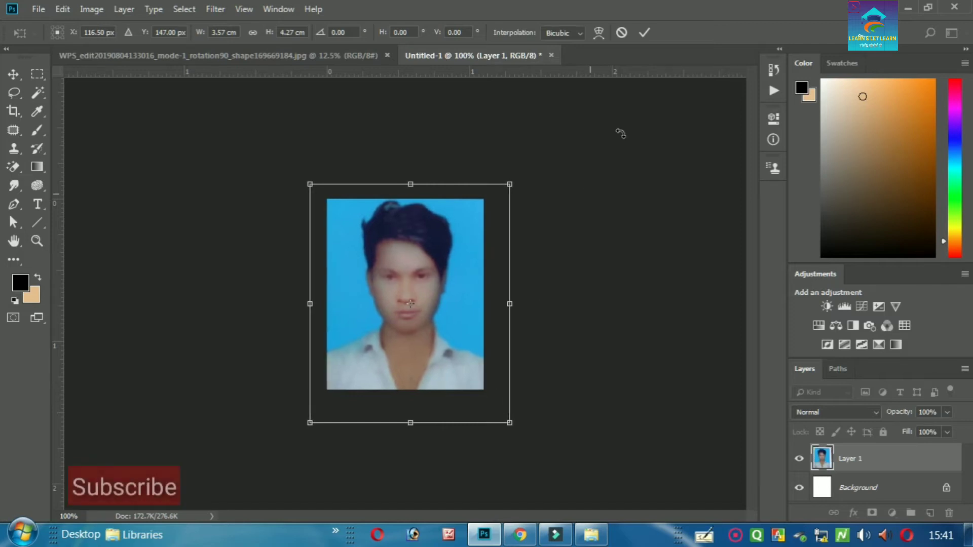
left_click(644, 33)
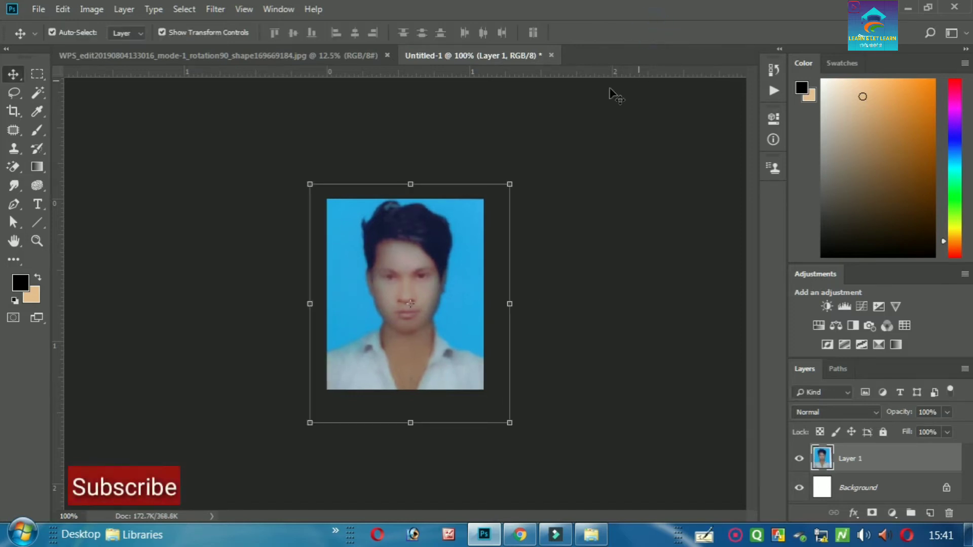
- Deselect the portrait layer and select the entire canvas
left_click(571, 266)
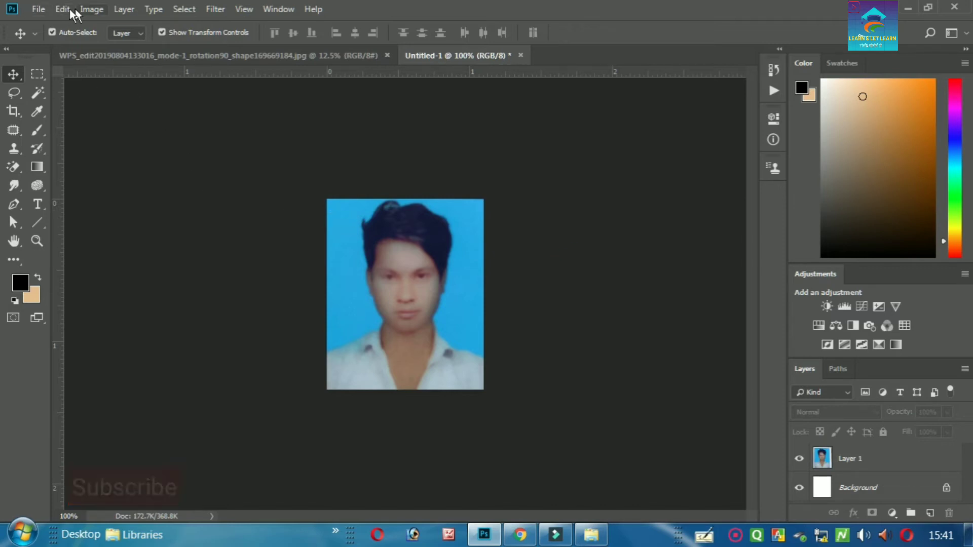
left_click(183, 10)
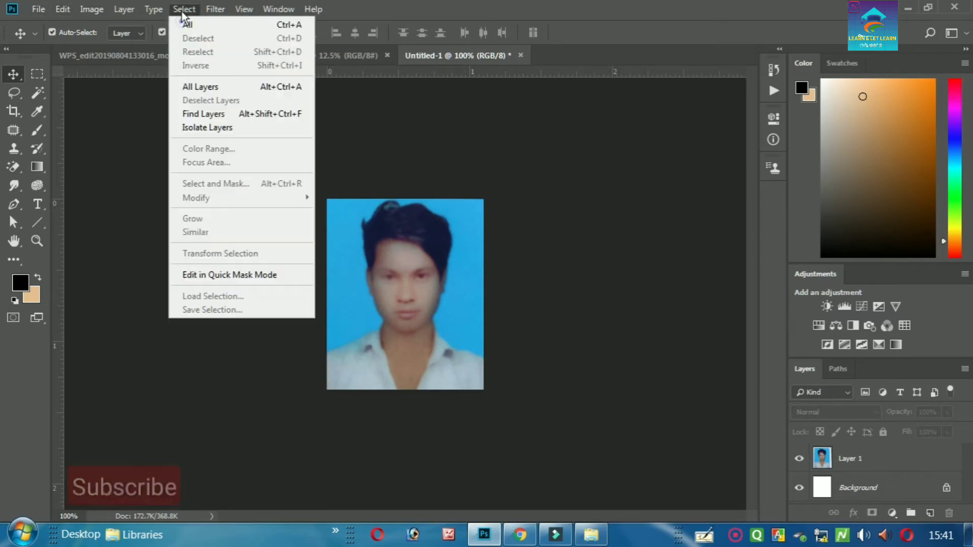
left_click(227, 25)
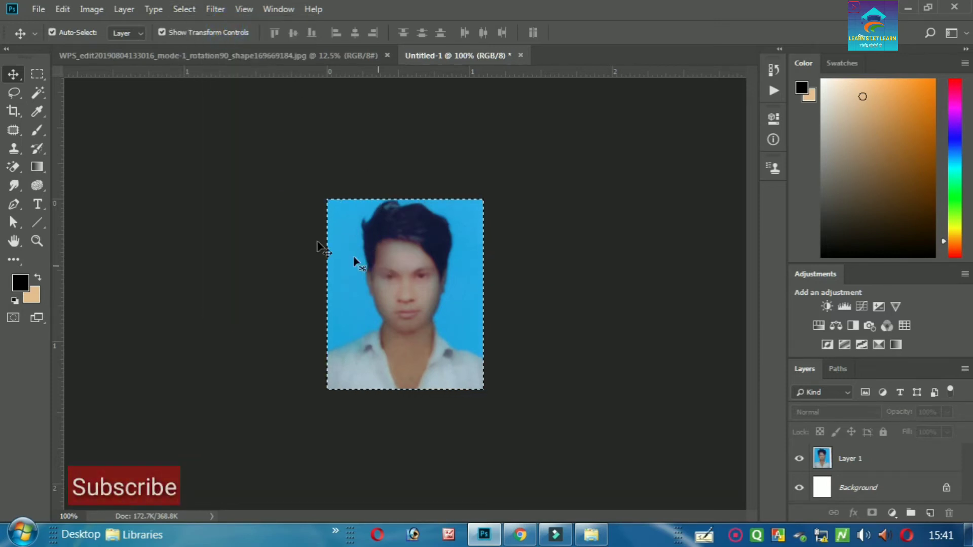
- Select the portrait layer and start a Stroke on the canvas selection with a width of 5 px
left_click(57, 8)
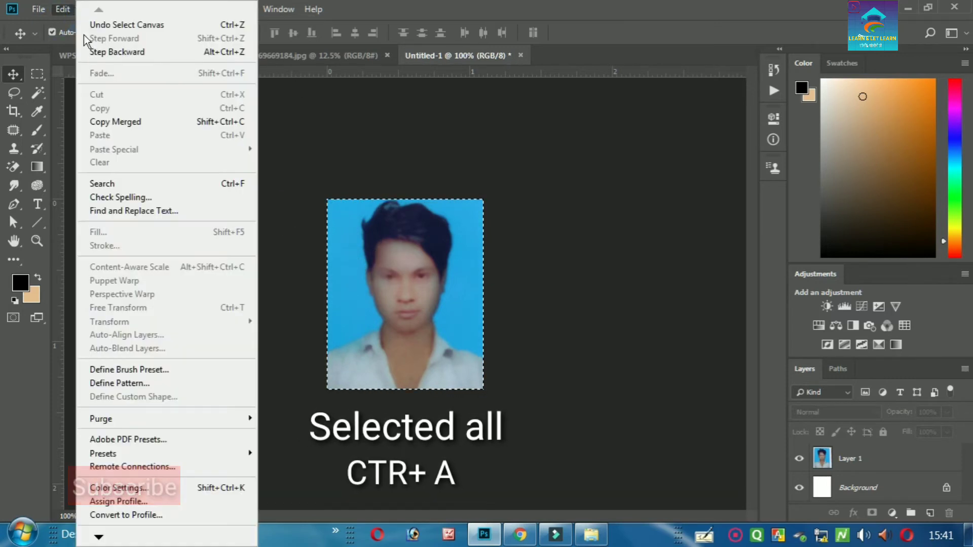
left_click(385, 278)
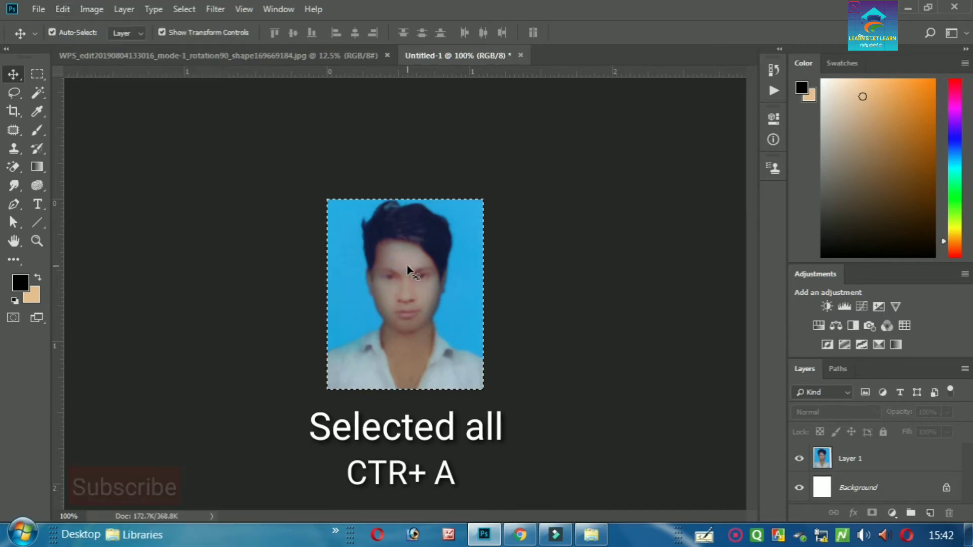
left_click(847, 459)
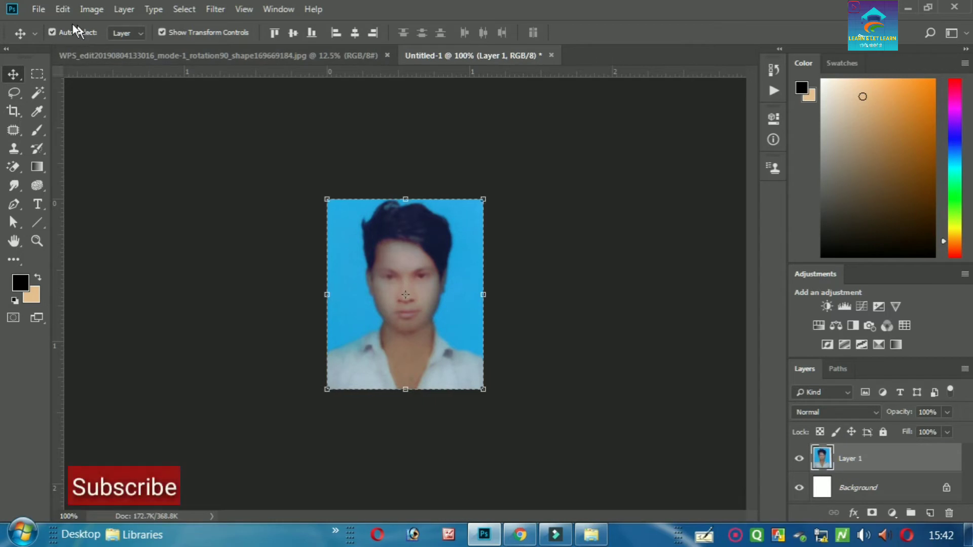
left_click(65, 12)
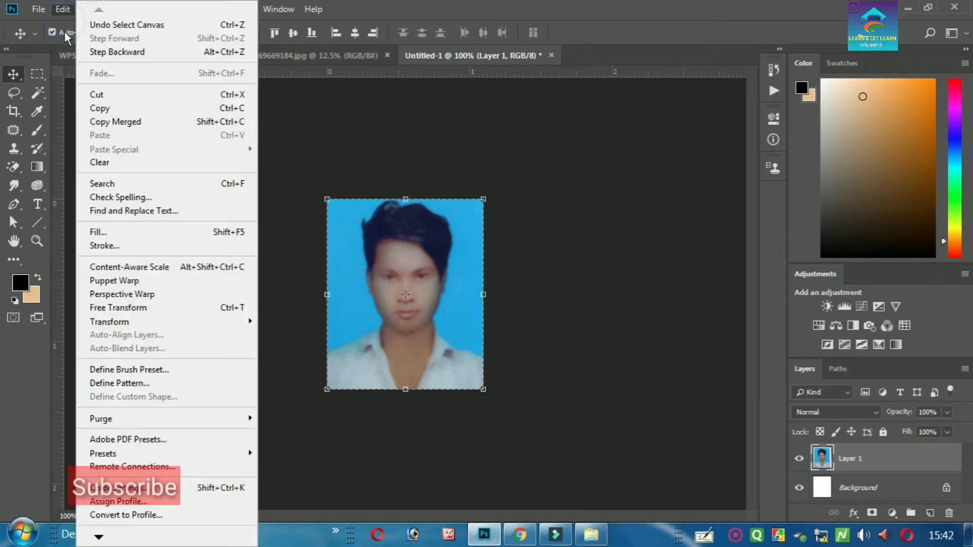
left_click(116, 241)
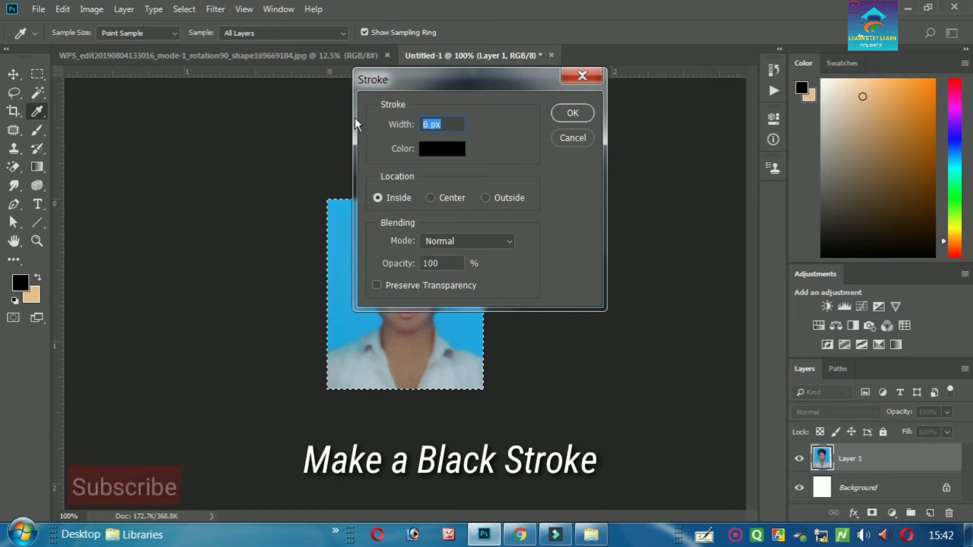
type("5")
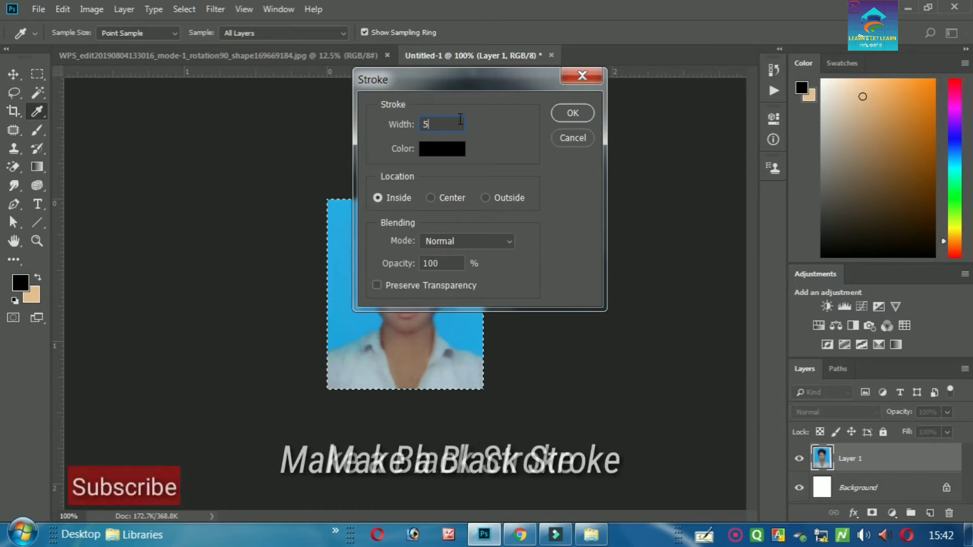
- Set the stroke colour to black (000000) and apply the stroke inside the selection around the portrait
left_click(433, 152)
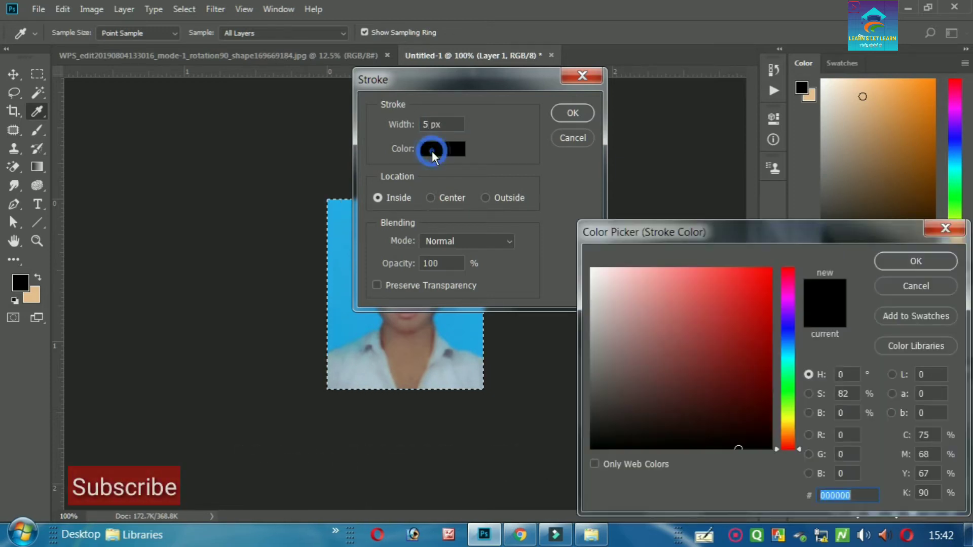
left_click(728, 437)
left_click_drag(728, 437, 728, 450)
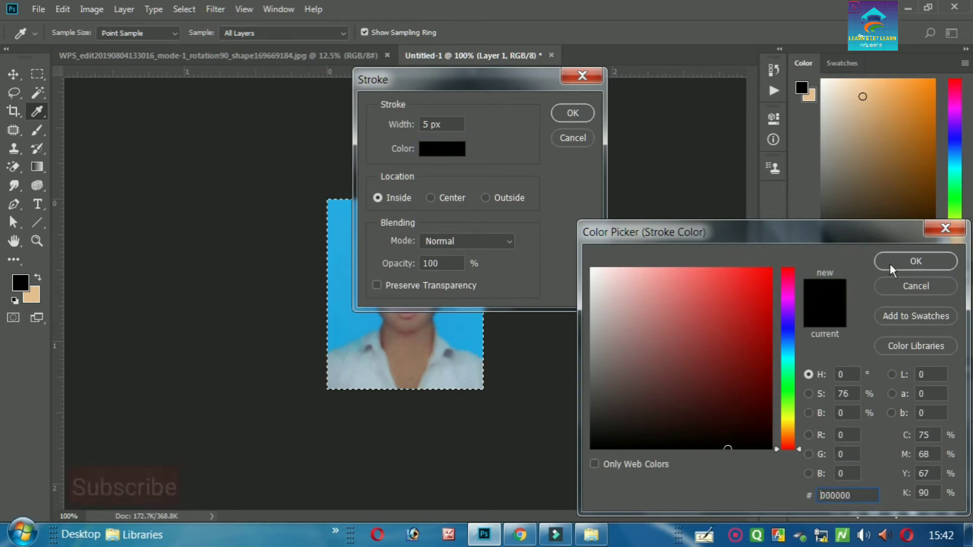
left_click(852, 496)
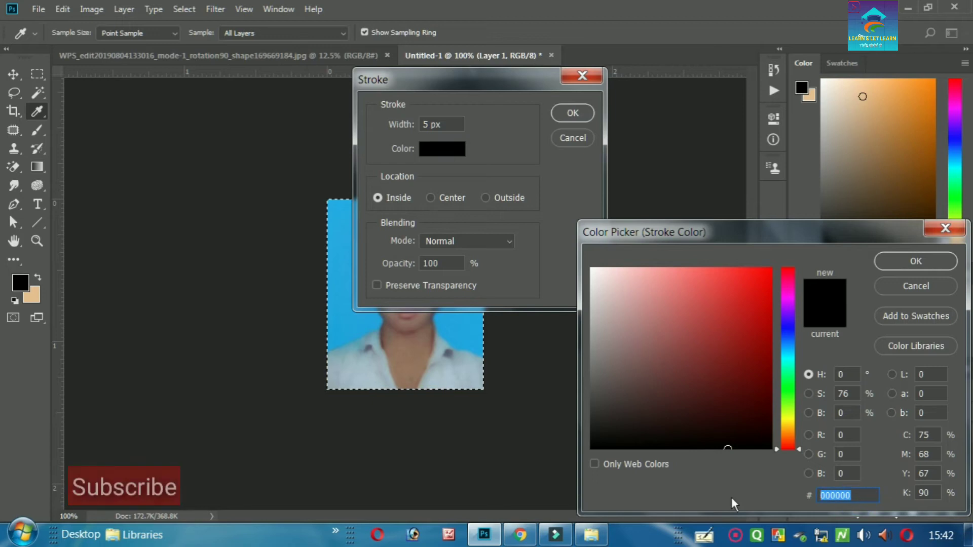
left_click(926, 264)
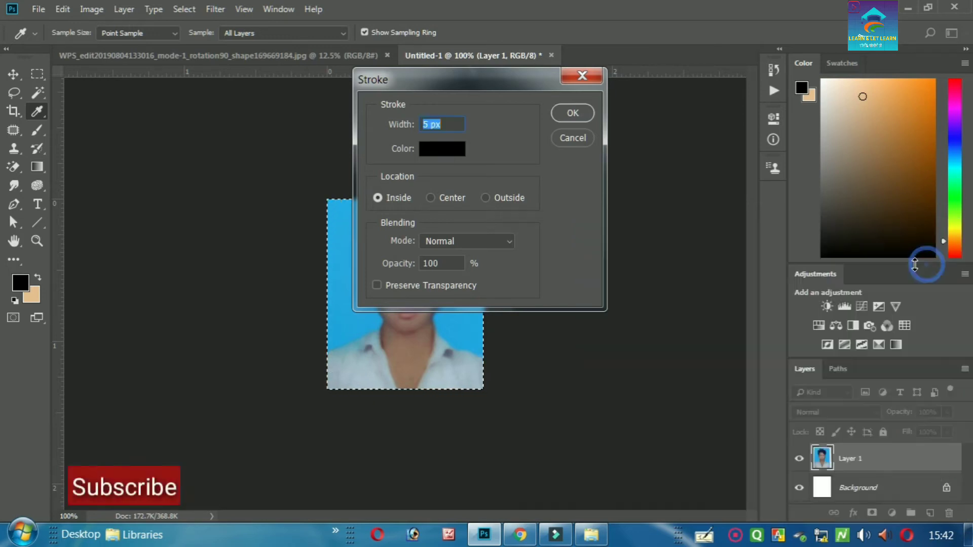
left_click(568, 111)
key("v")
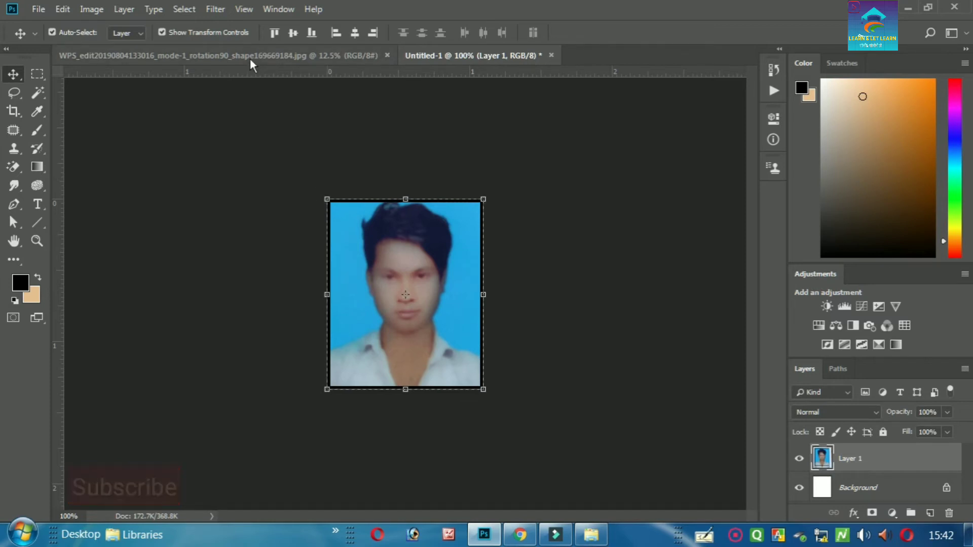
- Create a new document of type Photo, size Portrait 4 x 6 inches, at 300 pixels/inch with a white background
left_click(41, 7)
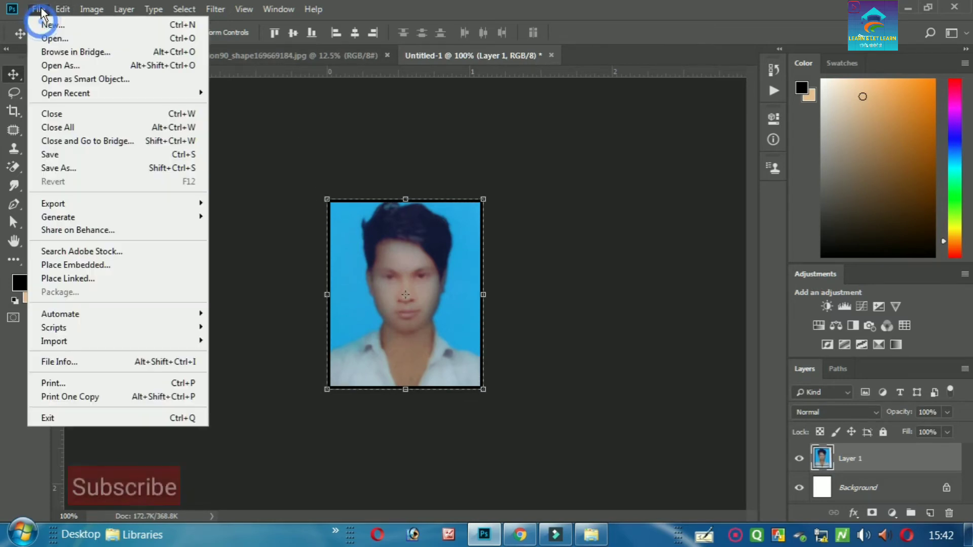
left_click(41, 23)
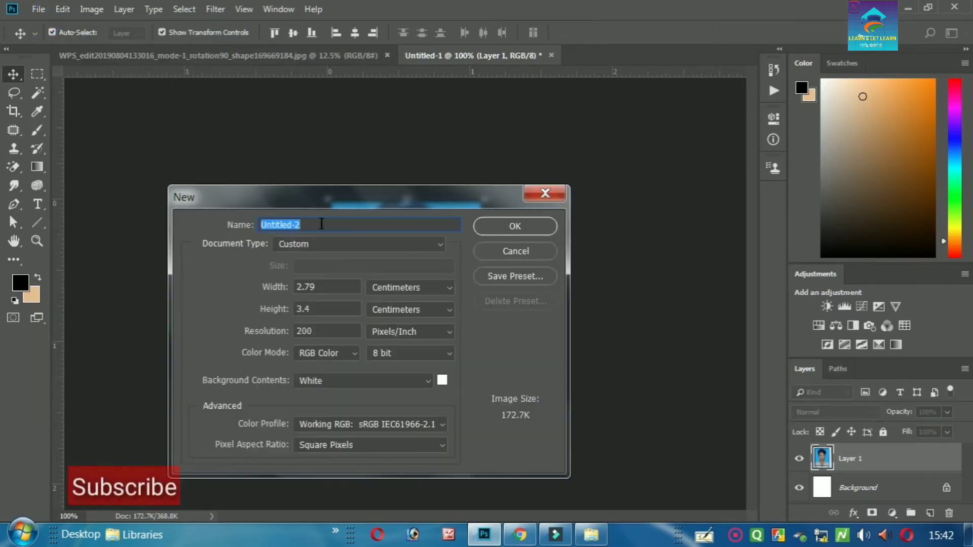
left_click(313, 244)
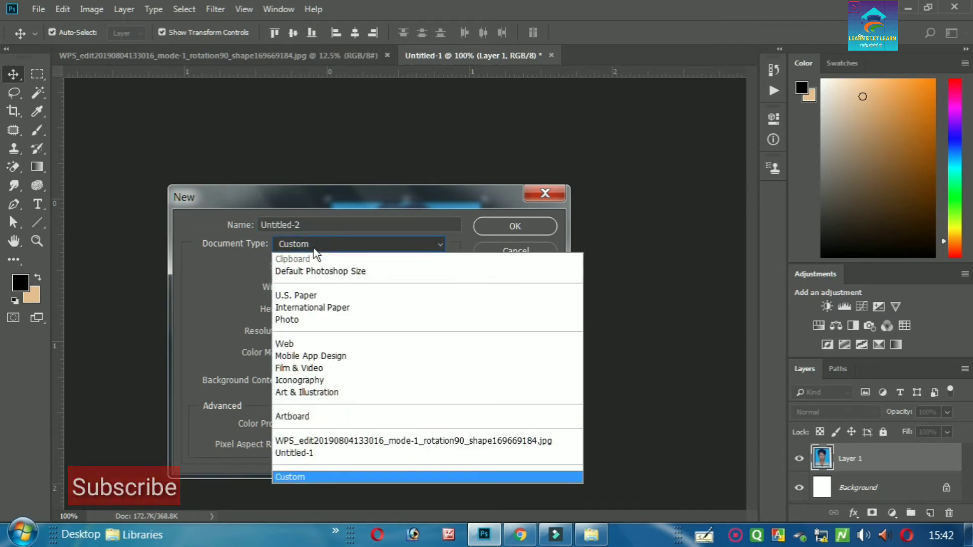
left_click(297, 318)
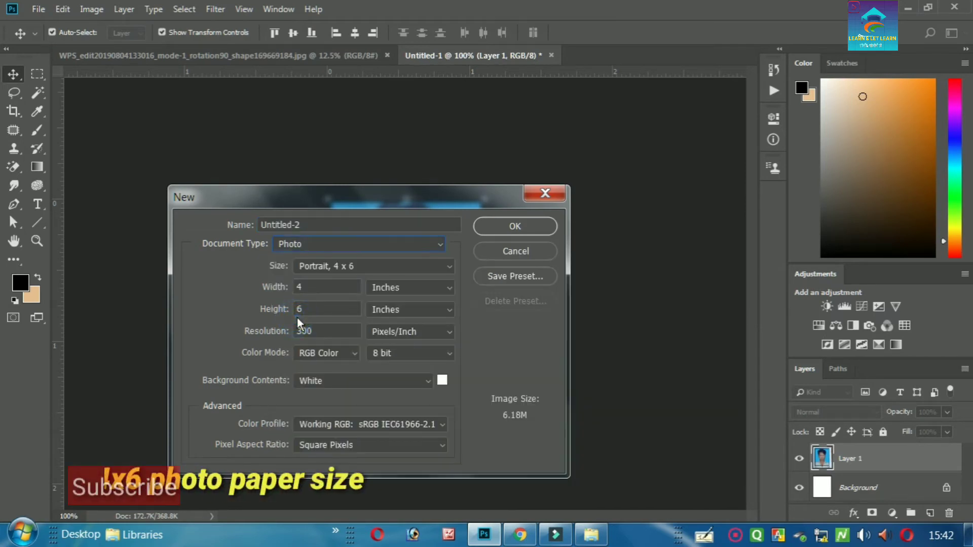
left_click(353, 262)
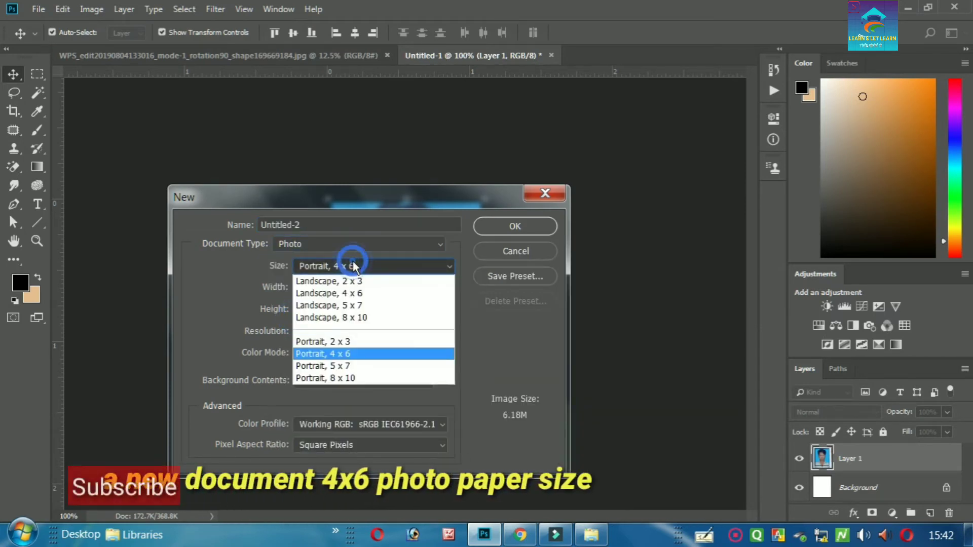
left_click(342, 349)
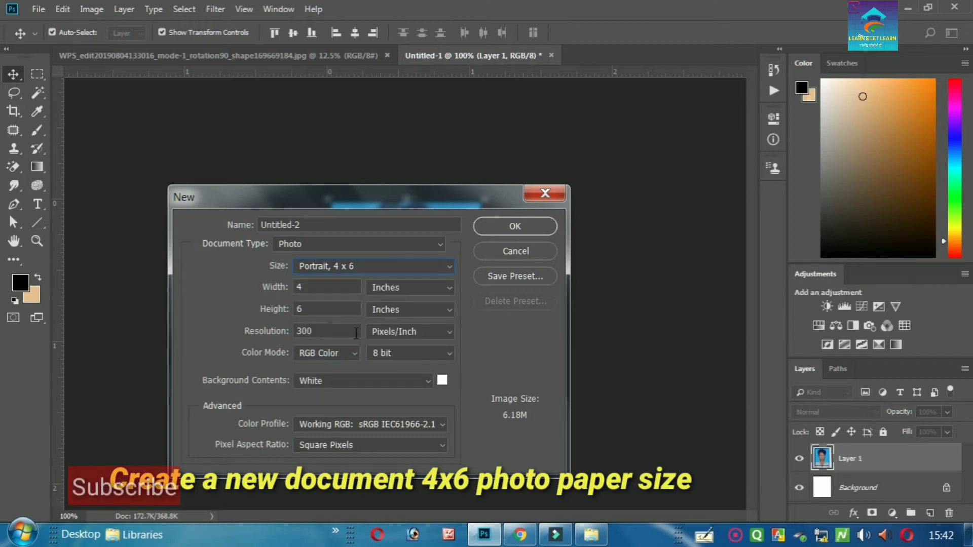
left_click(323, 330)
left_click(316, 309)
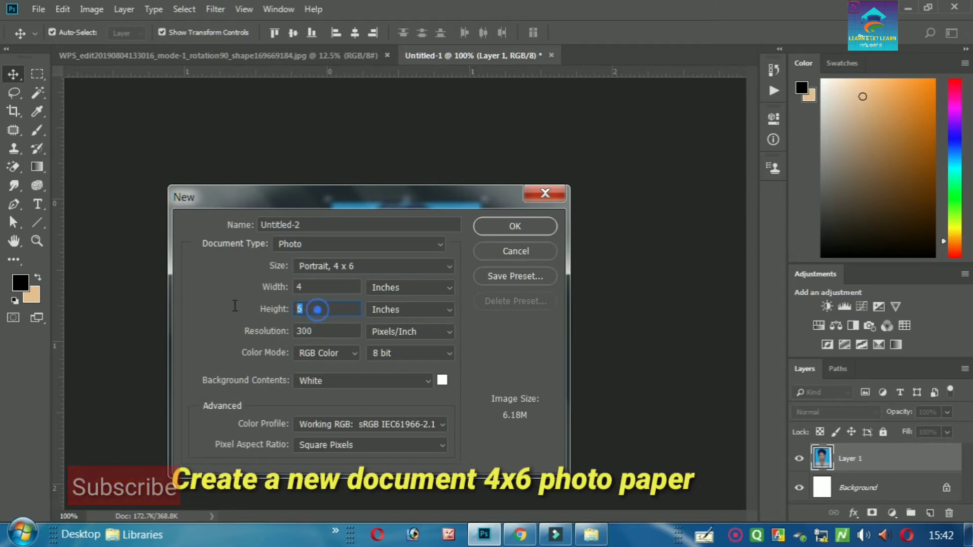
left_click(333, 289)
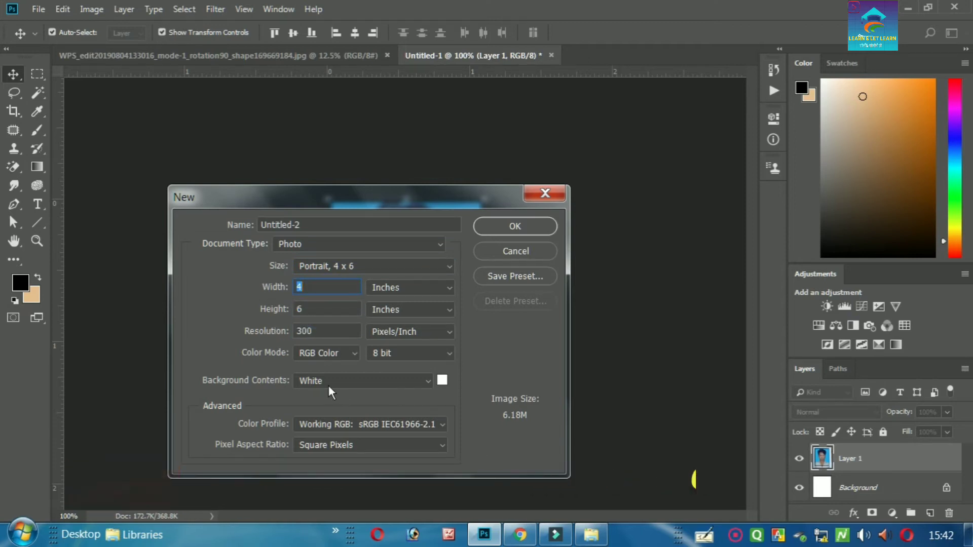
left_click(500, 227)
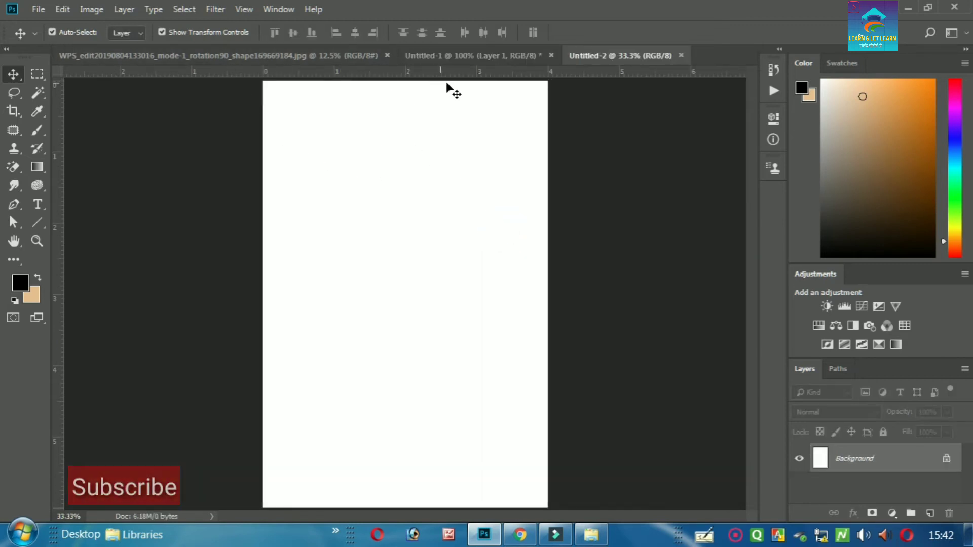
- Copy the bordered portrait from its small document into the 4 x 6 page and place it near the page's upper-left corner
left_click(524, 54)
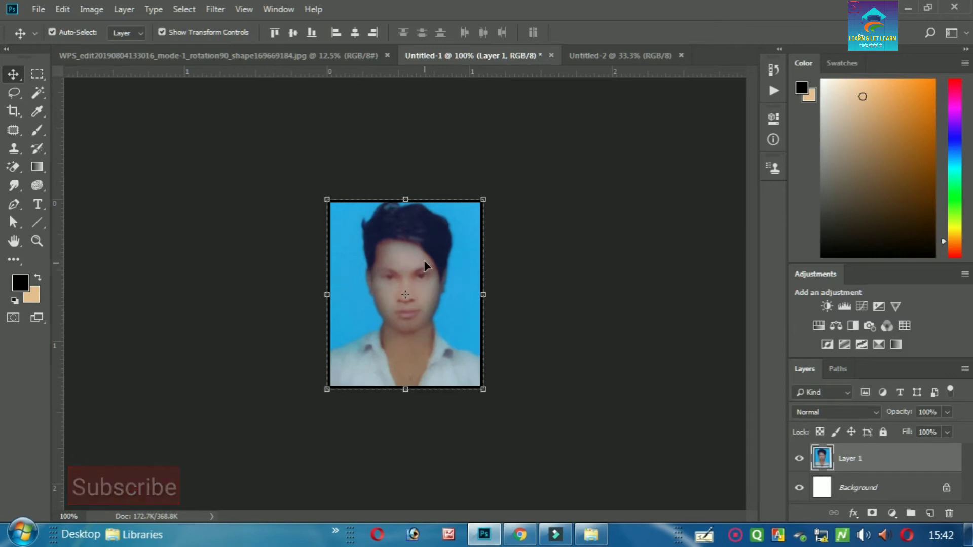
left_click_drag(424, 260, 396, 189)
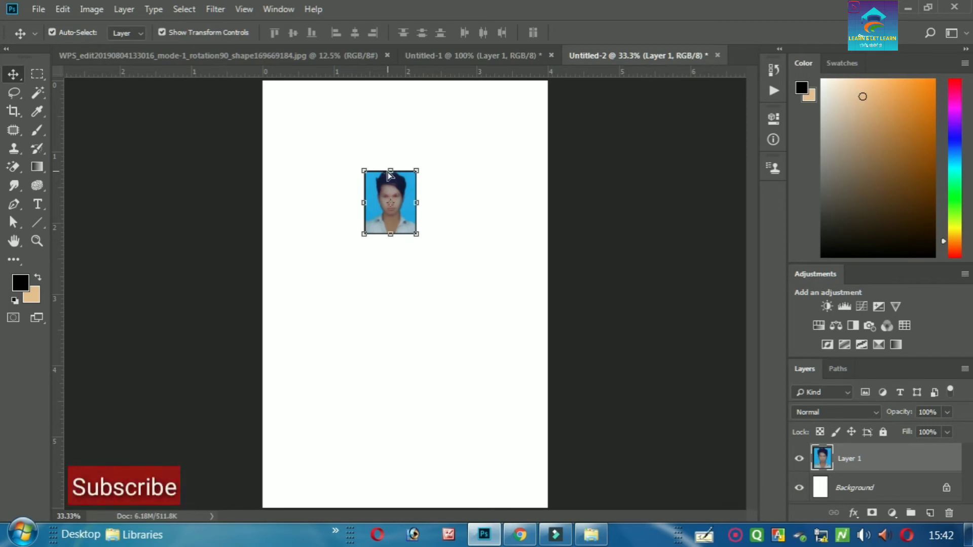
key("ctrl+plus")
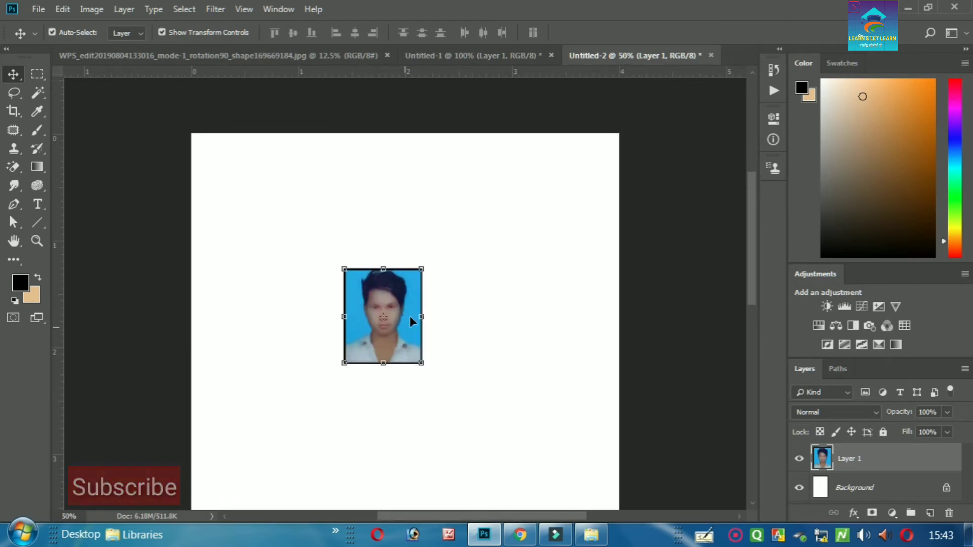
left_click_drag(408, 298, 280, 190)
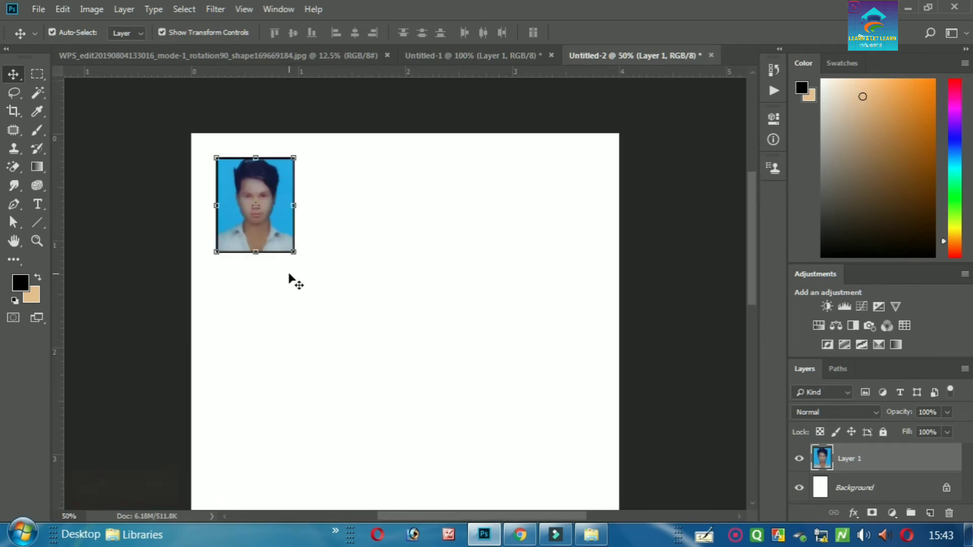
- Resize the portrait on the 4 x 6 page to 2.8 cm wide and 3.4 cm high and apply the transform
left_click(292, 251)
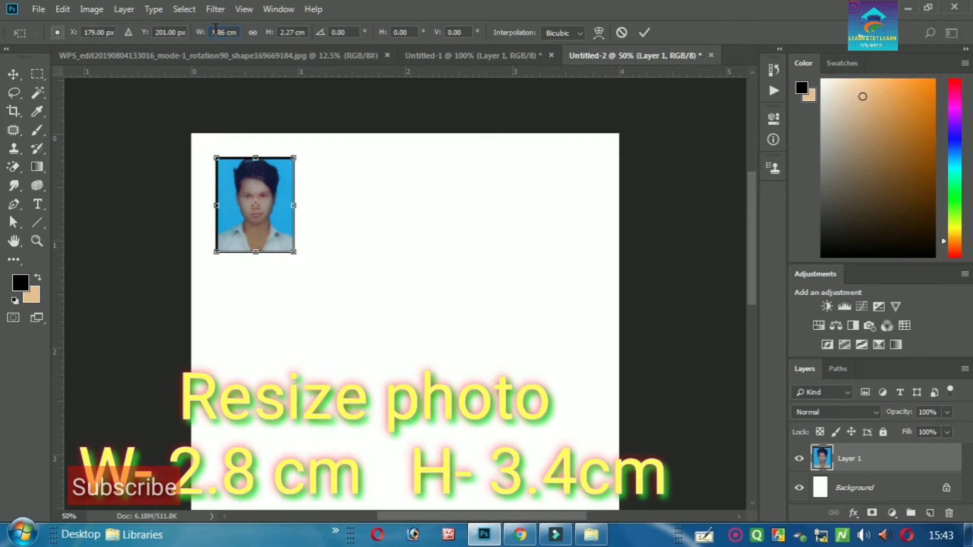
left_click(215, 32)
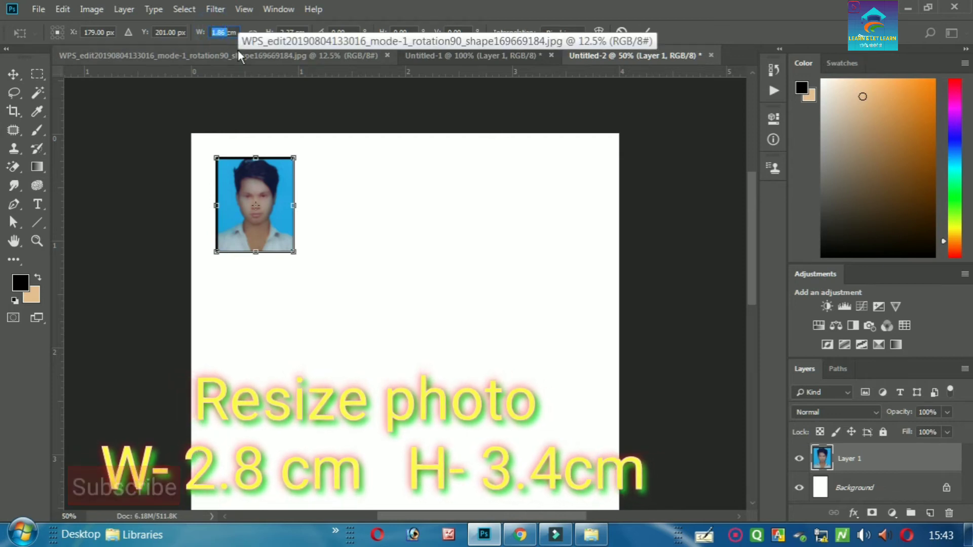
type("2")
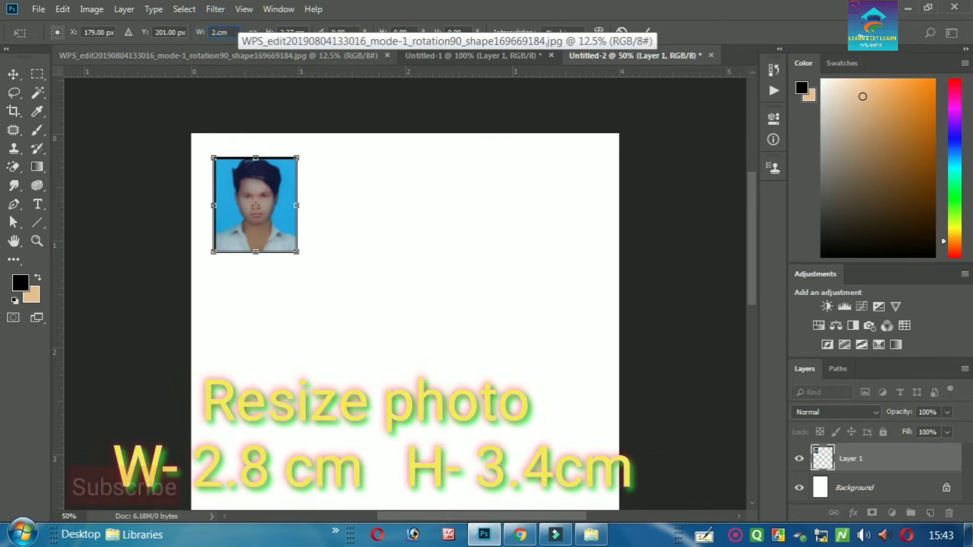
type(".8")
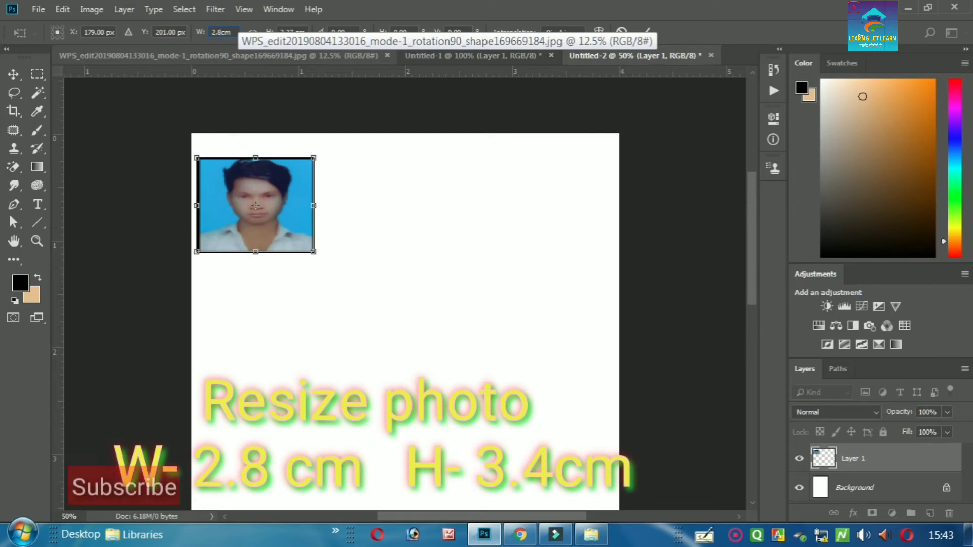
key("Tab")
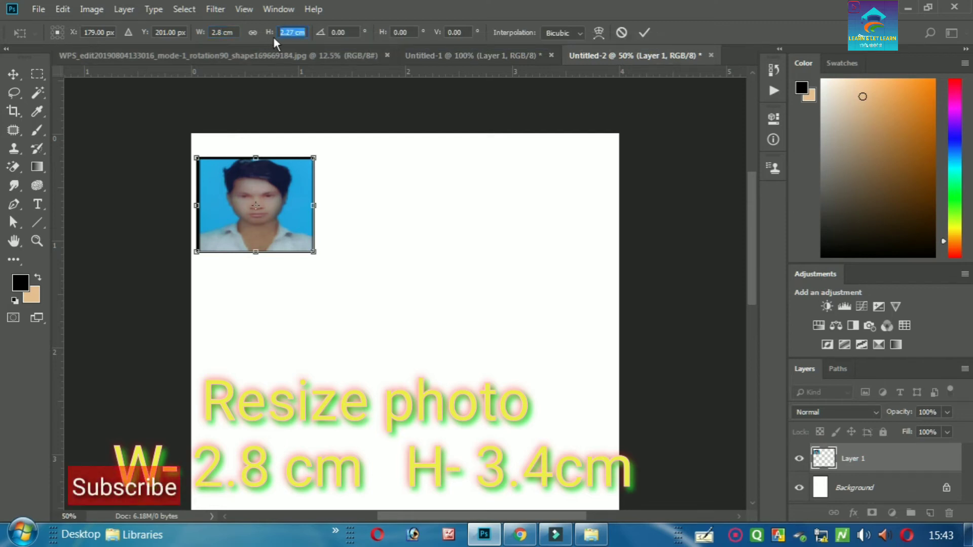
type("3.4cm")
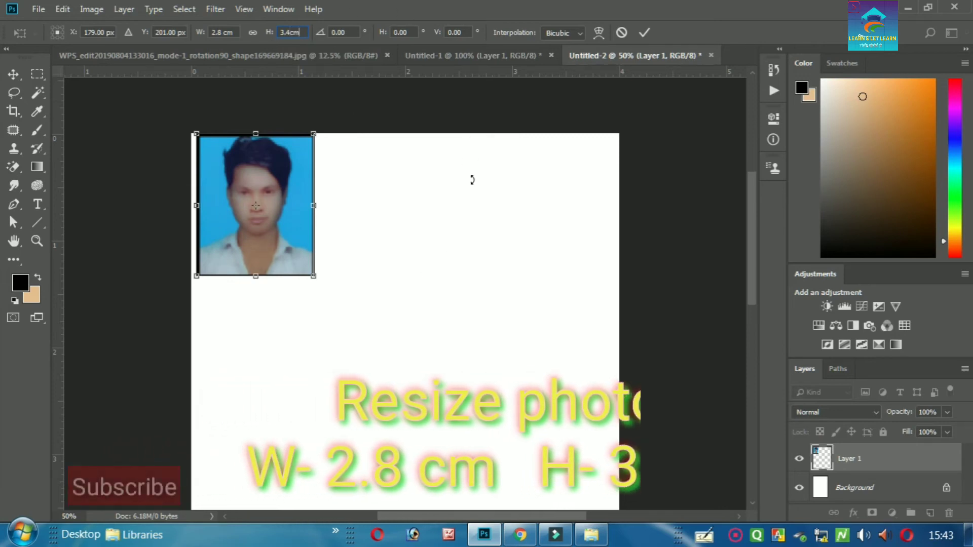
left_click(645, 32)
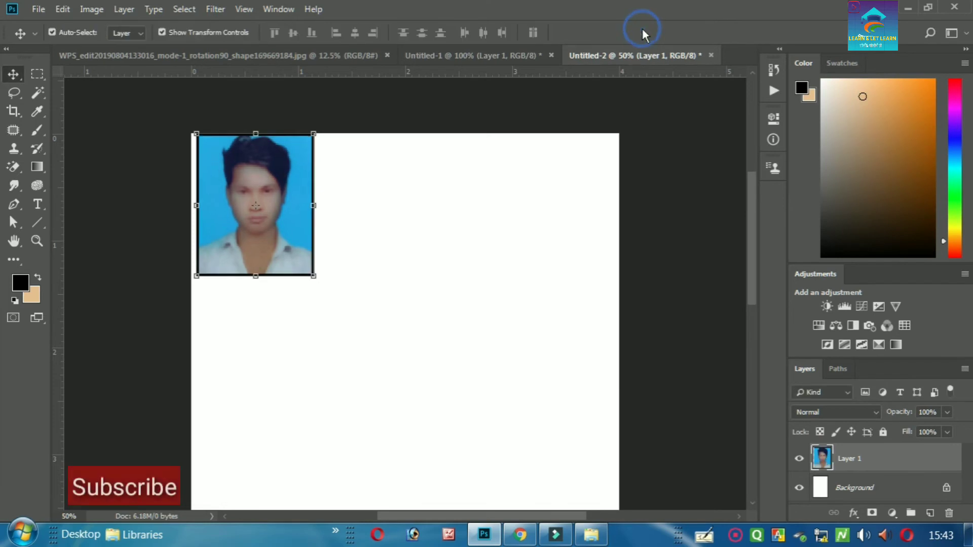
- Nudge the portrait slightly down and right to leave a thin white margin along the page's top and left edges
key("Down")
key("Down")
key("Down")
key("Down")
key("Down")
key("Down")
key("Down")
key("Down")
key("Down")
key("Down")
key("Down")
key("Down")
key("Down")
key("Down")
key("Down")
key("Down")
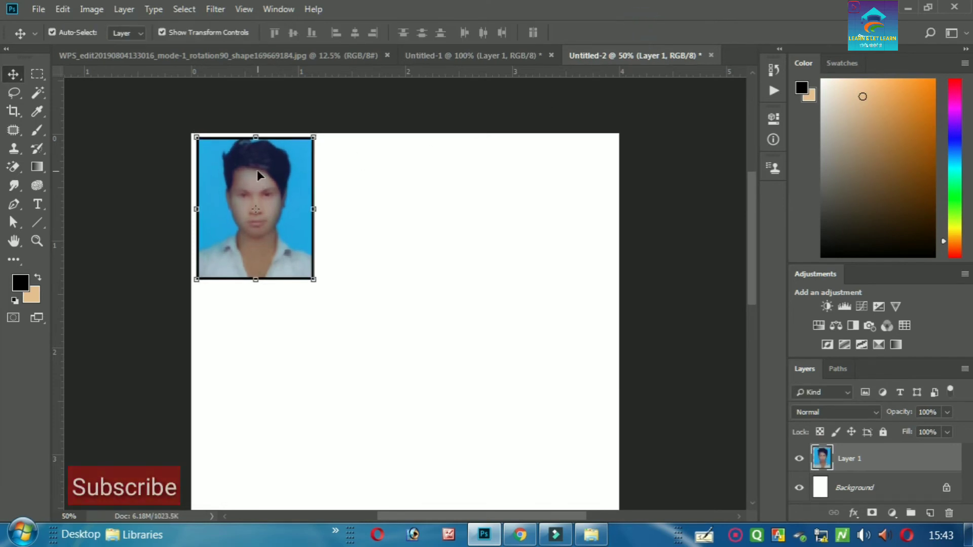
key("Right")
key("Right")
key("Right")
key("Right")
key("Right")
key("Right")
key("Right")
key("Right")
key("Right")
key("Right")
key("Right")
key("Right")
key("Right")
key("Right")
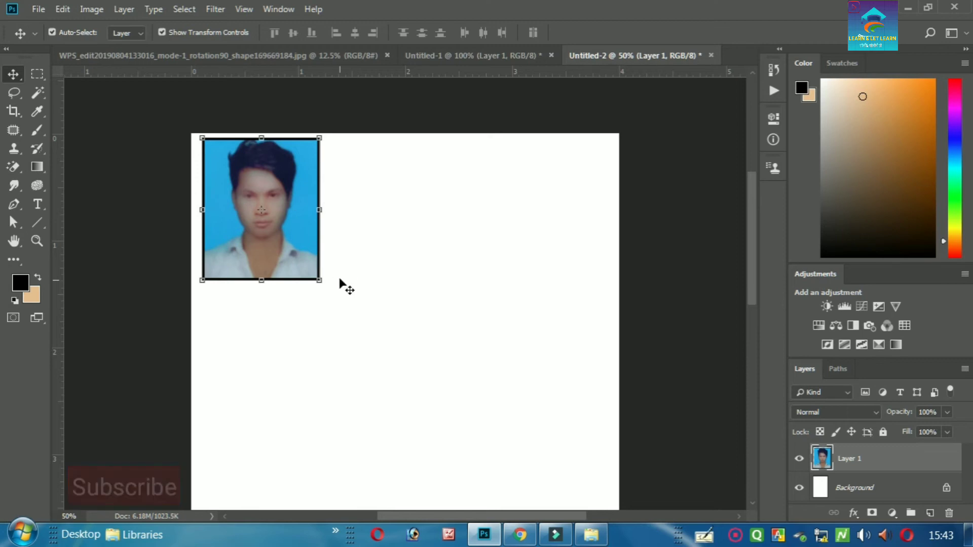
- Duplicate the portrait twice to the right to form a row of three, and nudge the last copy slightly right
left_click_drag(298, 203, 556, 213)
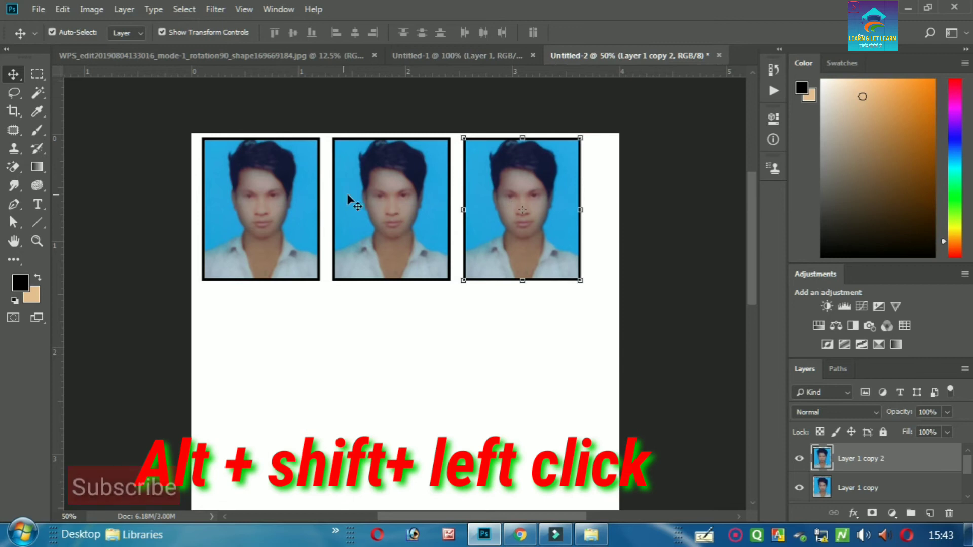
key("shift+Right")
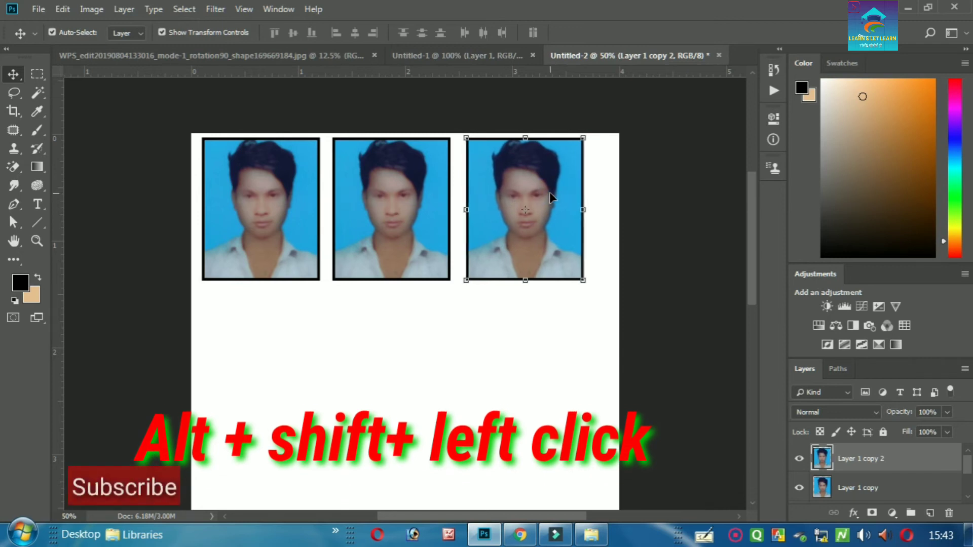
- Nudge the three portraits in the row to the right to even out their spacing across the page width
key("shift+Right")
left_click(439, 196)
key("shift+Right")
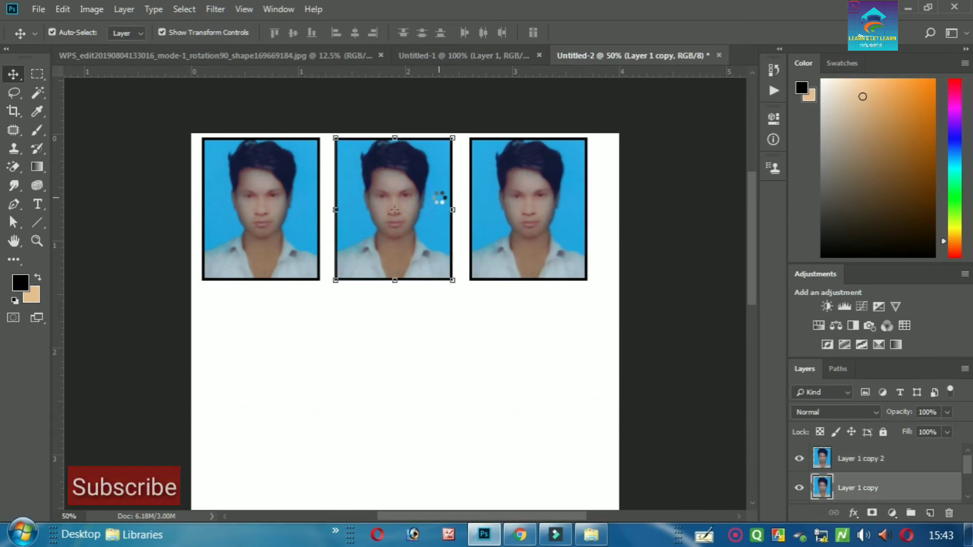
key("shift+Right")
left_click(271, 191)
key("shift+Right")
key("shift+Right")
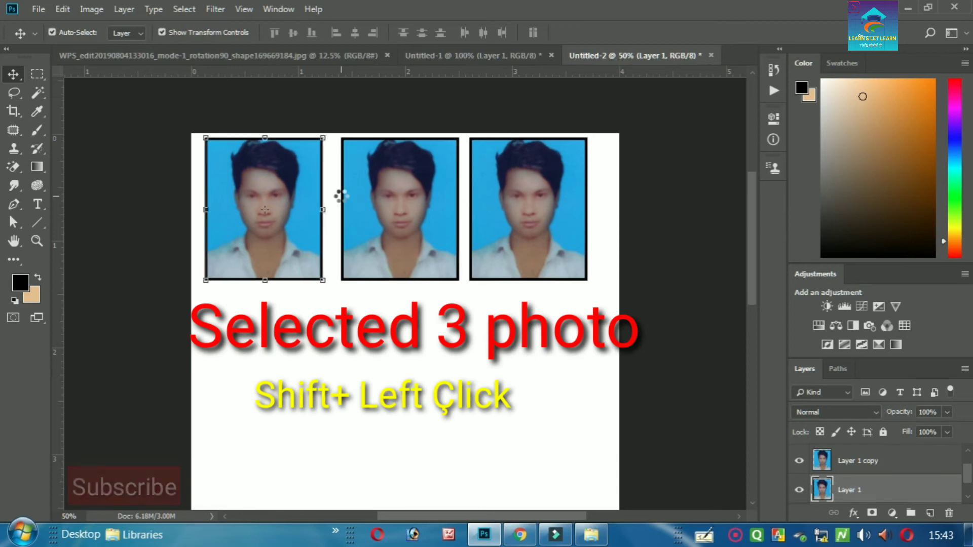
- Duplicate the row of three portraits straight down to fill the page with four rows
left_click_drag(545, 229, 552, 379)
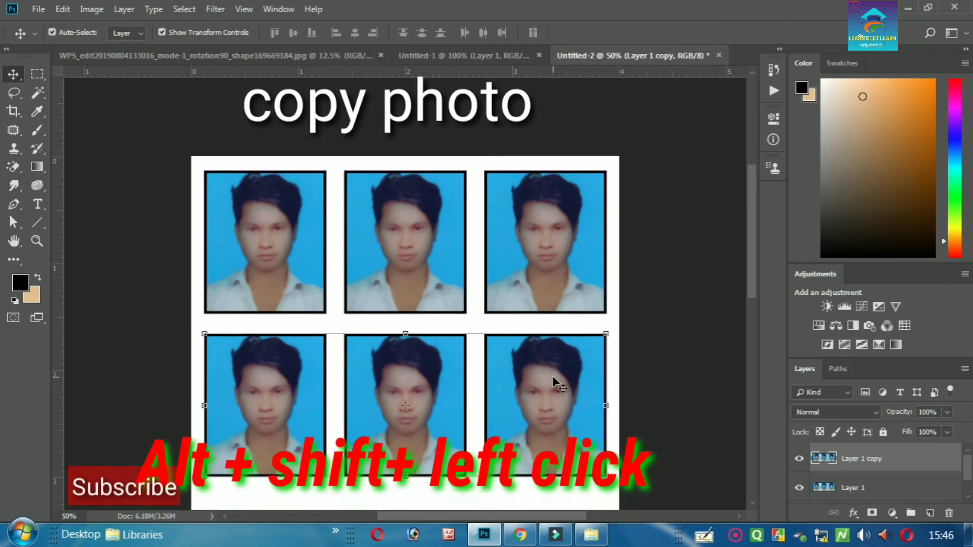
key("ctrl+minus")
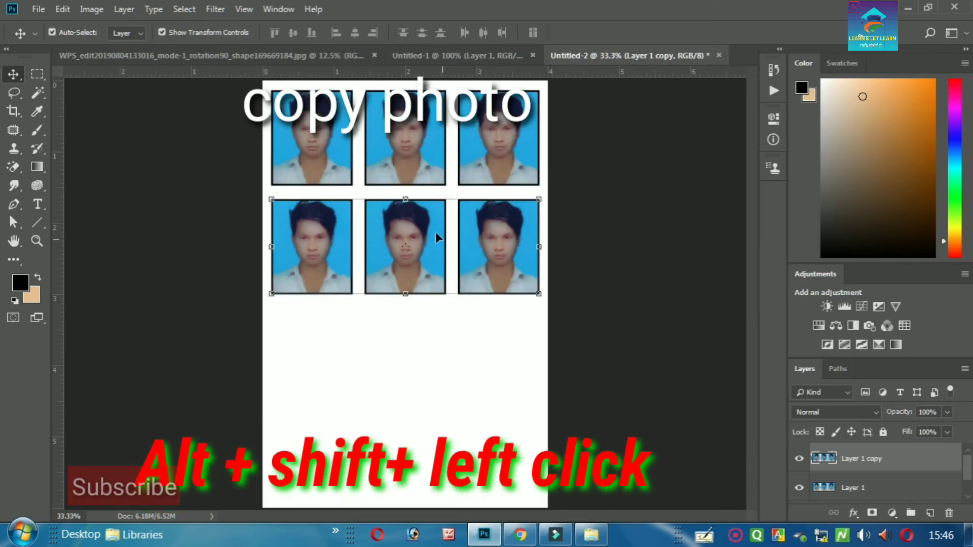
left_click_drag(437, 243, 454, 474)
- Nudge the bottom and third rows up to leave a white margin at the page's lower edge
key("shift+Up")
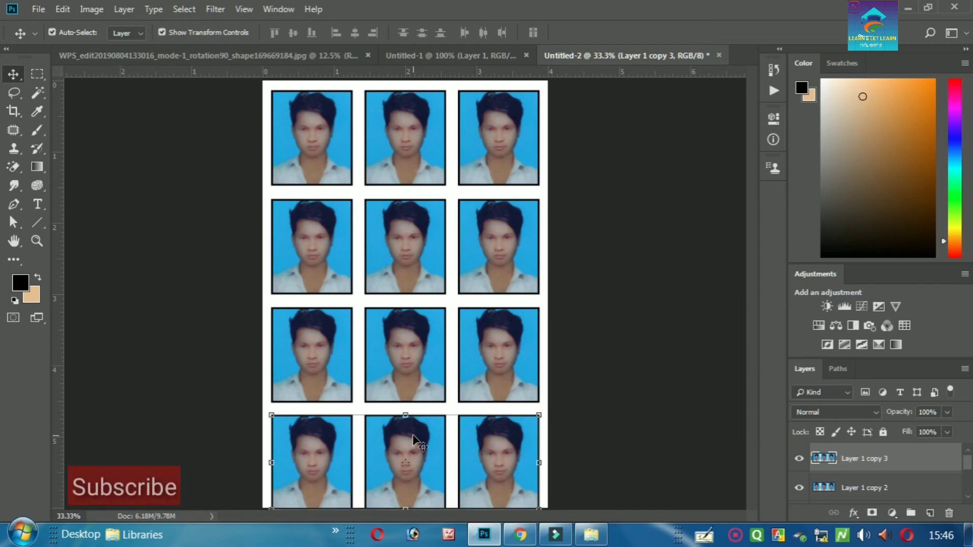
key("ctrl+minus")
key("shift+Up")
key("shift+Up")
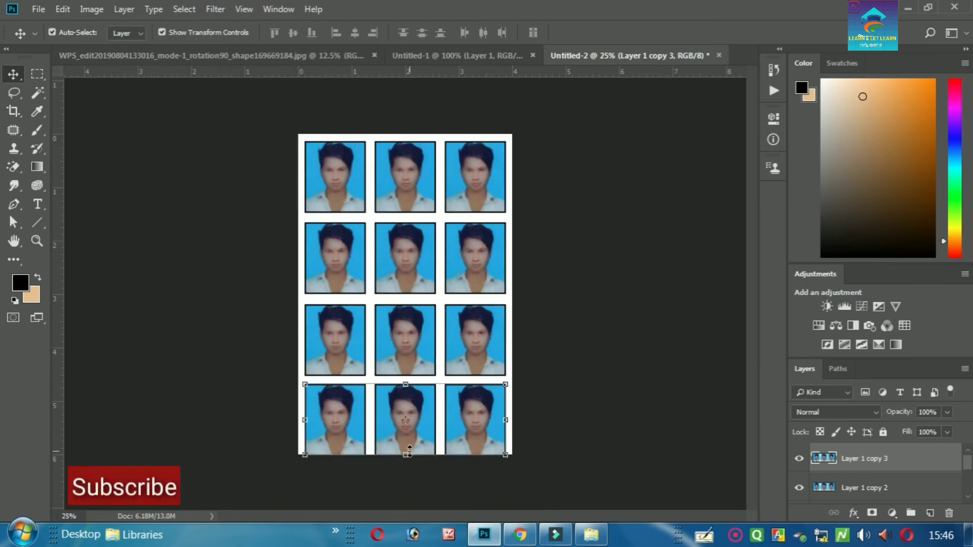
left_click(400, 336)
key("shift+Up")
key("shift+Up")
key("shift+Up")
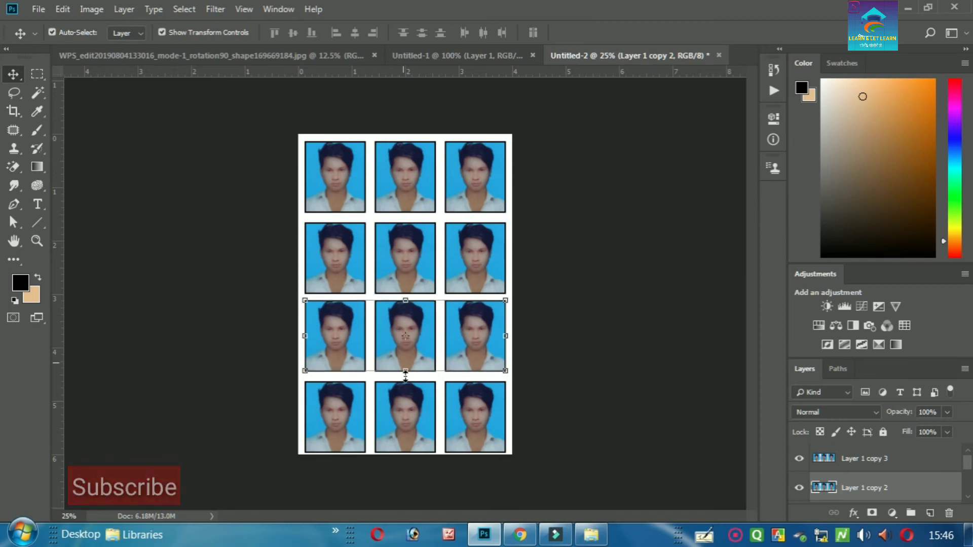
left_click(420, 444)
key("shift+Up")
key("shift+Up")
key("shift+Up")
- Nudge the second row and the top row of portraits slightly up
left_click(424, 250)
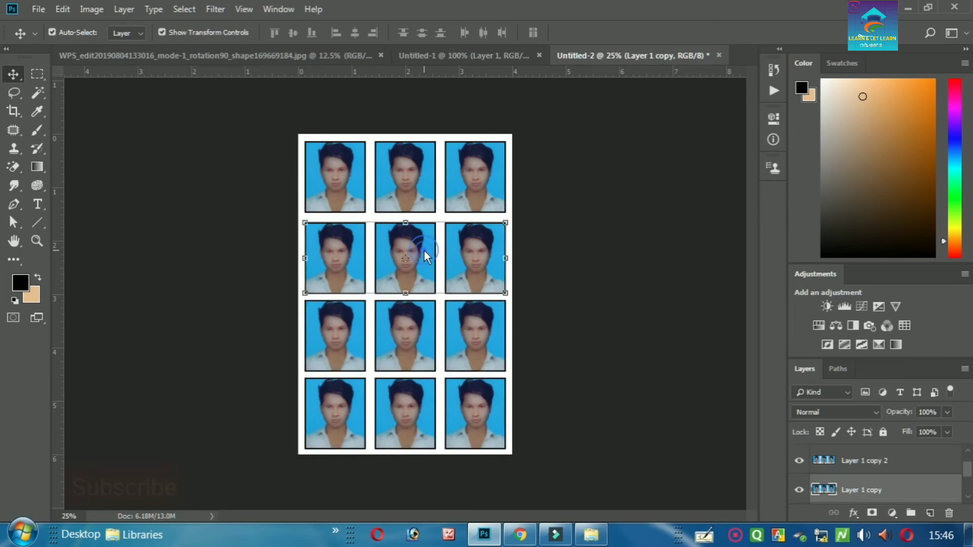
key("shift+Up")
key("shift+Up")
left_click(424, 193)
key("shift+Up")
key("shift+Up")
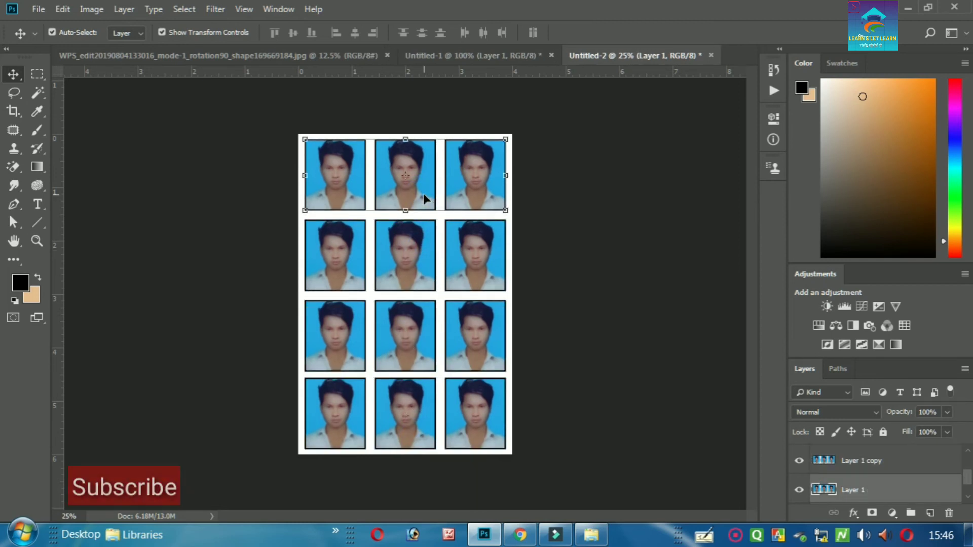
- Shift the second row vertically with Free Transform to Y 679 px to balance the gaps, and apply the transform
left_click(425, 257)
key("shift+Up")
key("ctrl+t")
key("Up")
key("Up")
key("Up")
key("Up")
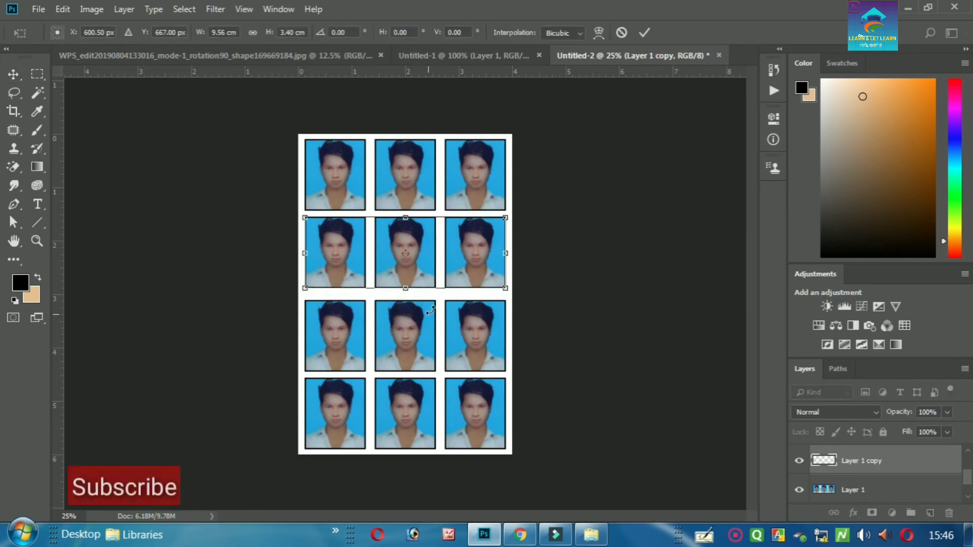
key("Down")
key("Down")
key("Down")
key("Down")
key("Down")
key("Down")
key("Down")
key("Down")
key("Down")
key("Down")
key("Down")
key("Down")
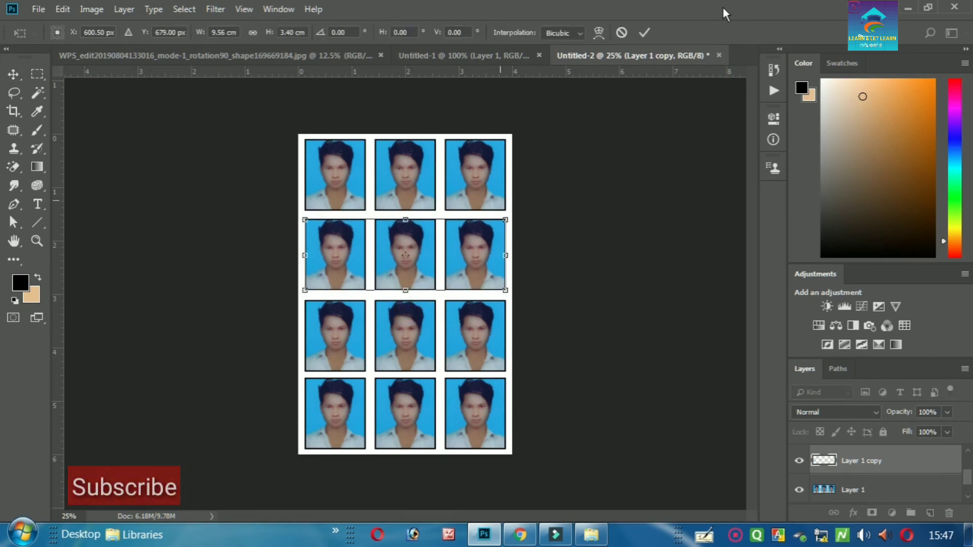
left_click(644, 33)
- Move the lower two rows slightly up to even the gaps, deselect the layers and check the spacing across the sheet
left_click_drag(405, 254, 398, 435)
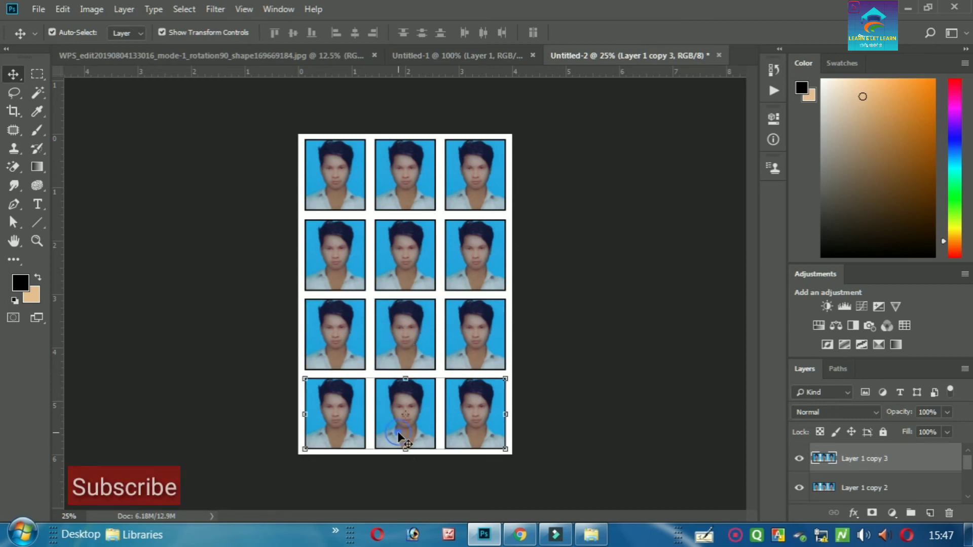
left_click(569, 295)
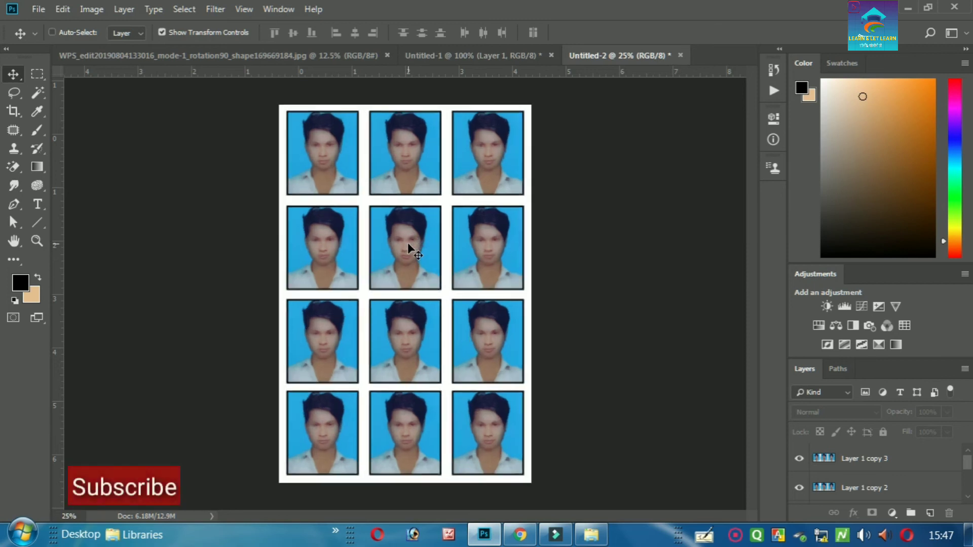
key("ctrl+plus")
scroll(516, 228, "down", 1)
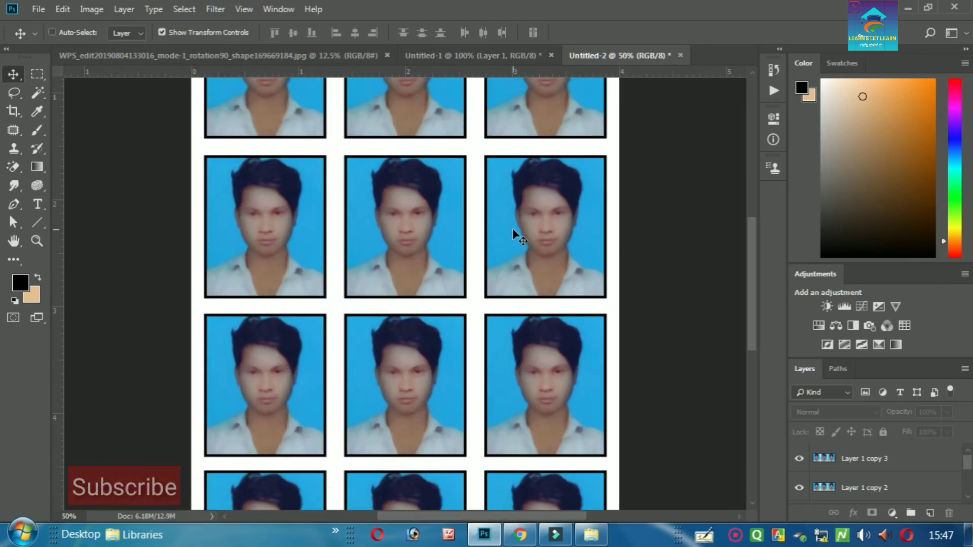
key("ctrl+minus")
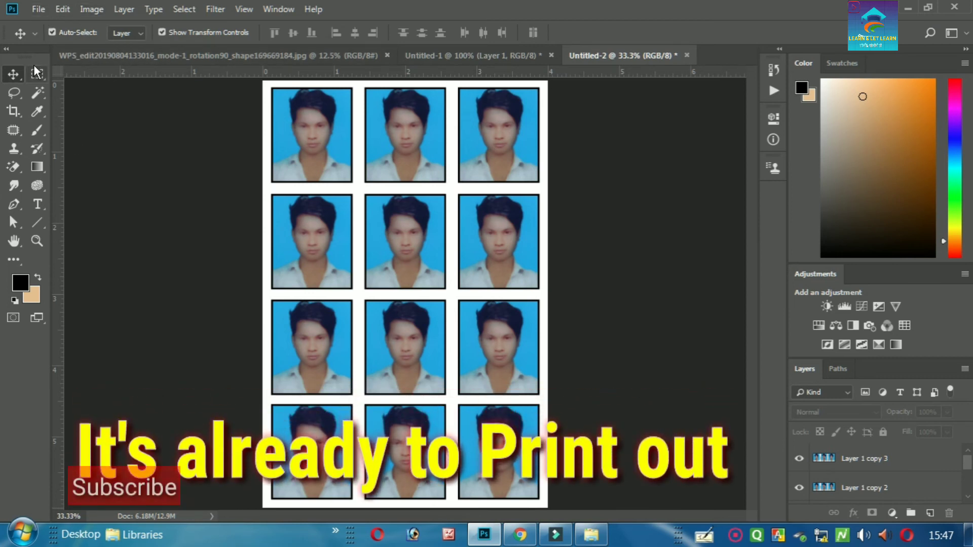
- Print the photo sheet with Microsoft XPS Document Writer as the printer
left_click(39, 11)
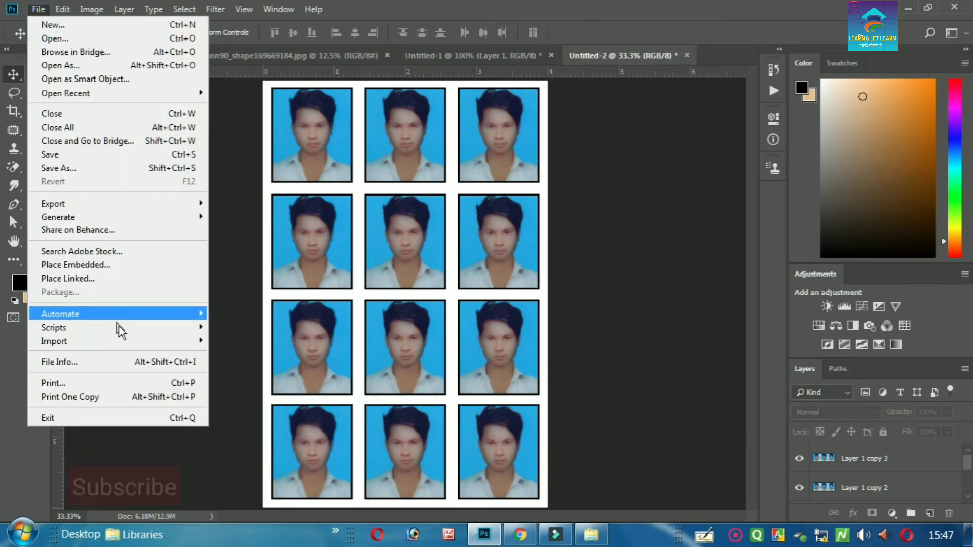
mouse_move(119, 328)
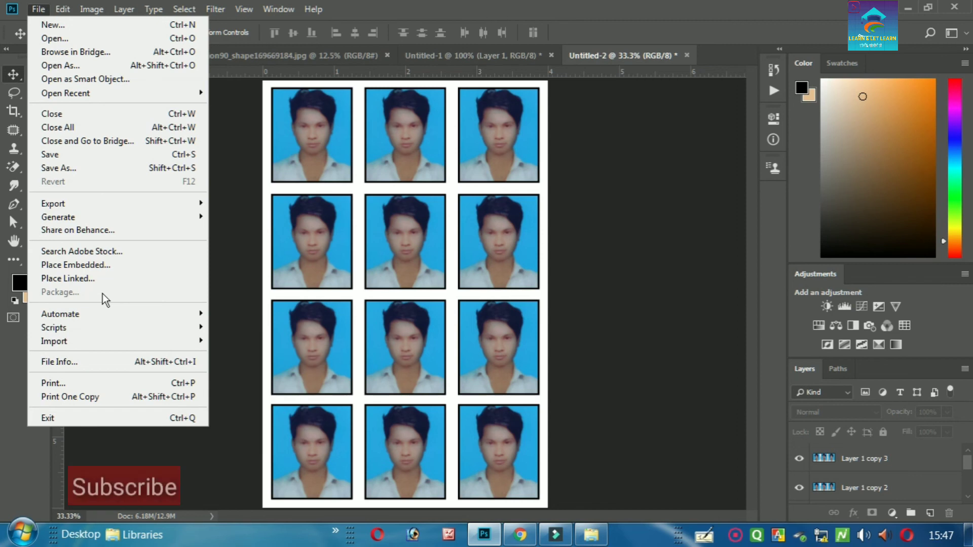
left_click(80, 387)
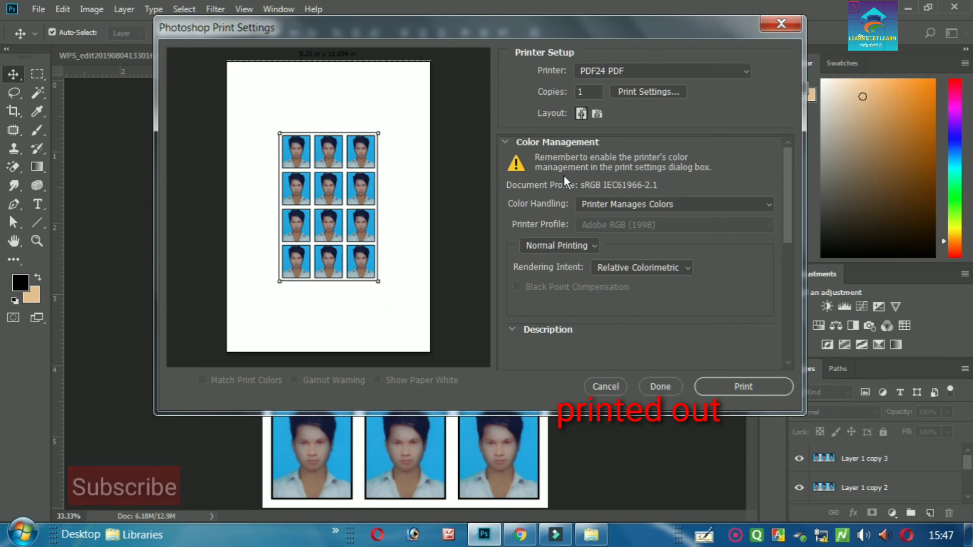
left_click(711, 74)
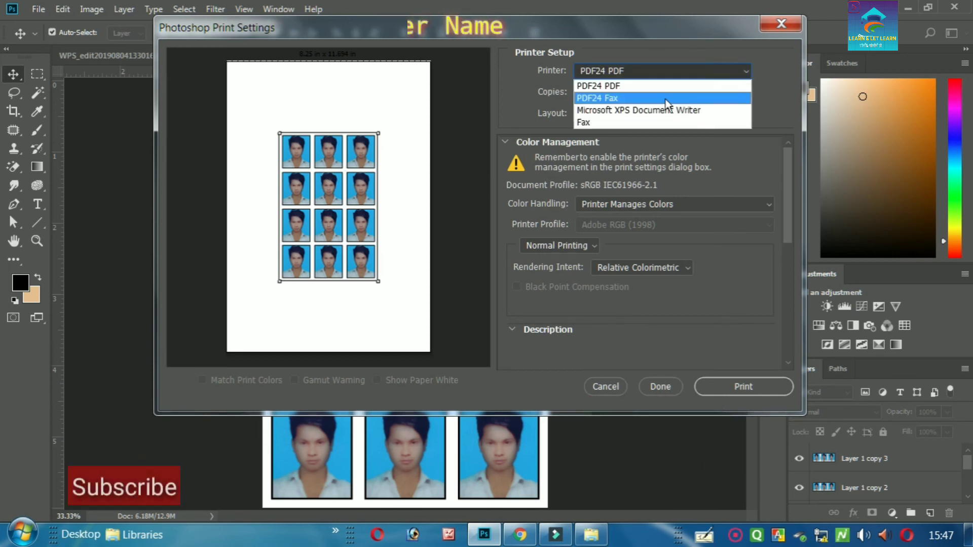
left_click(630, 113)
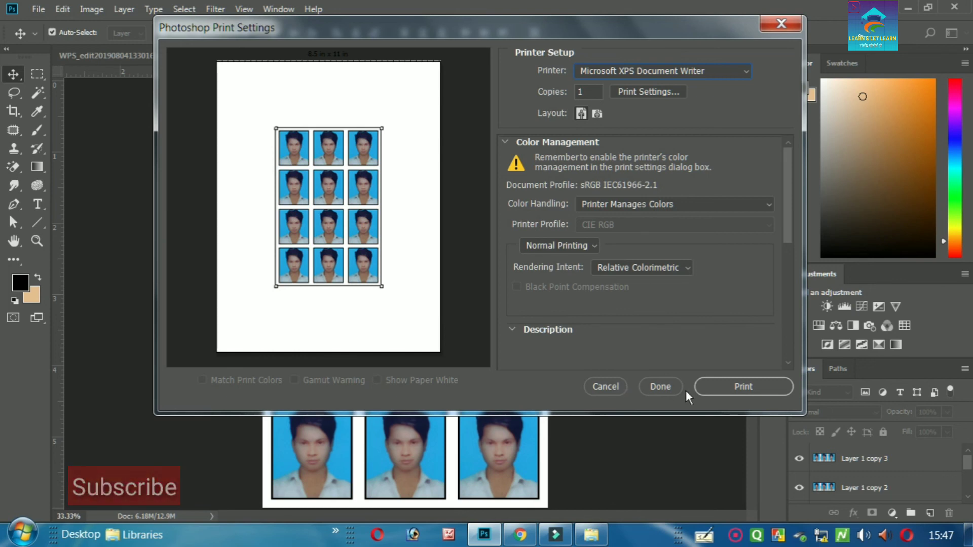
left_click(707, 391)
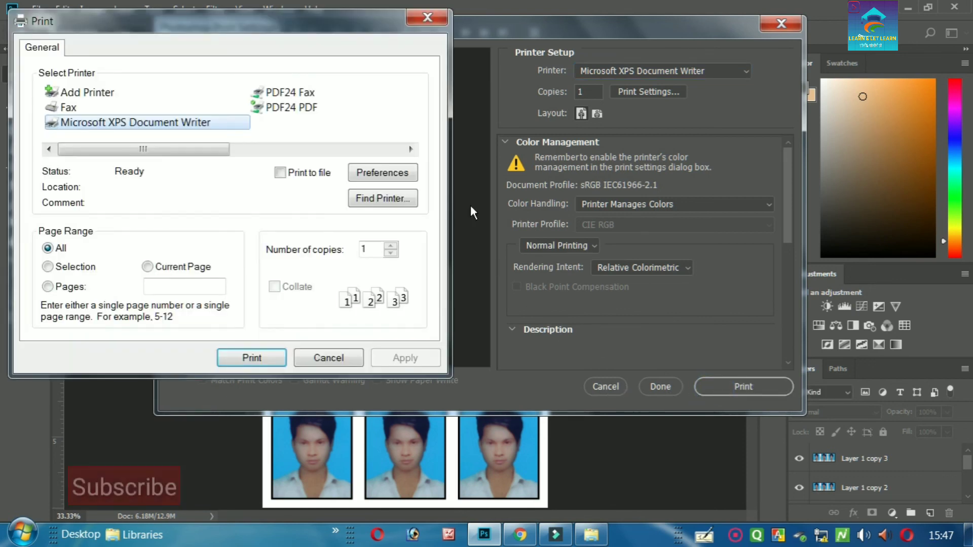
left_click(249, 359)
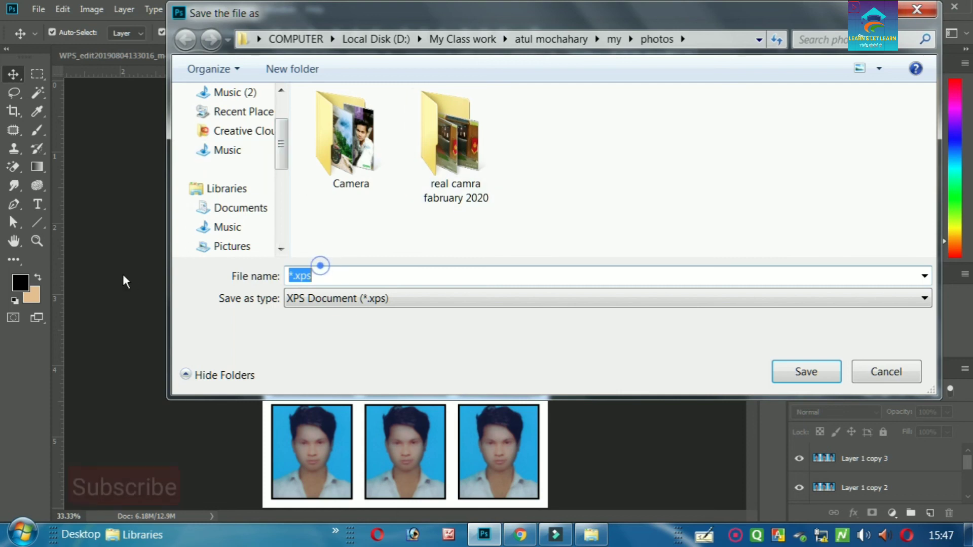
- Save the print output as an XPS document named "print photo" in the photos folder
key("BackSpace")
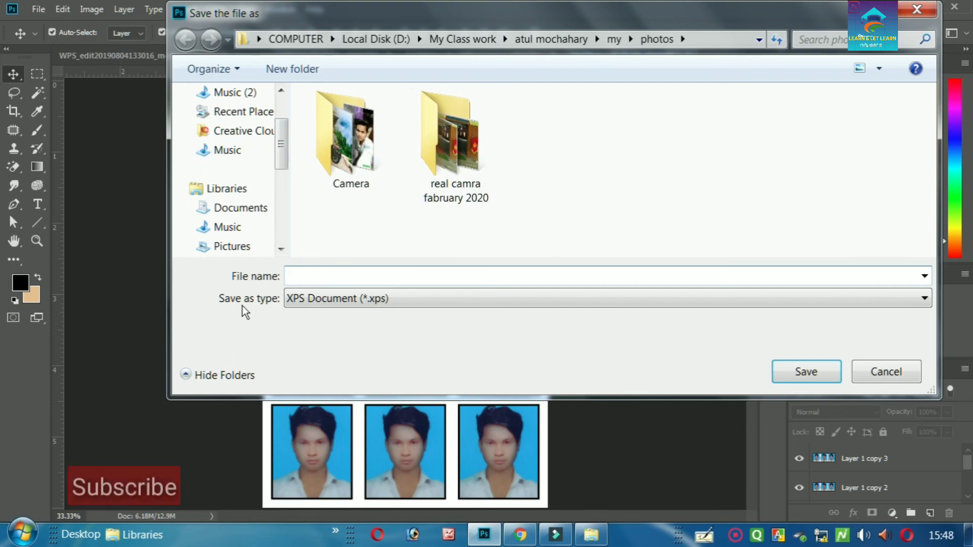
type("print photo")
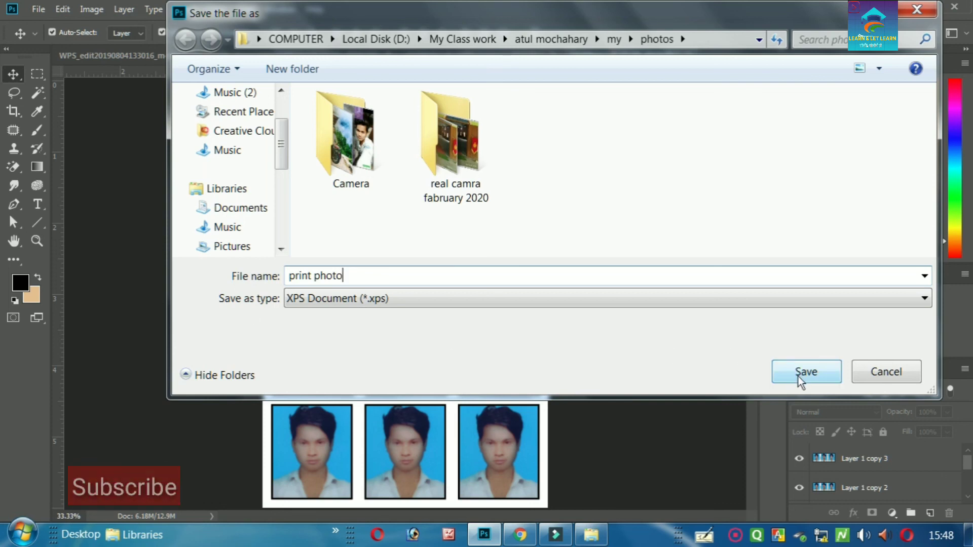
left_click(798, 376)
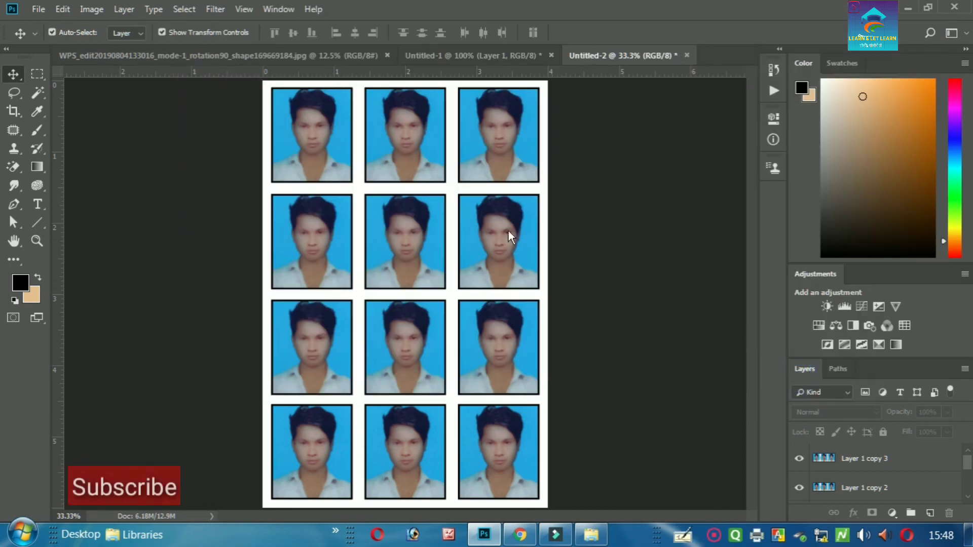
key("ctrl+minus")
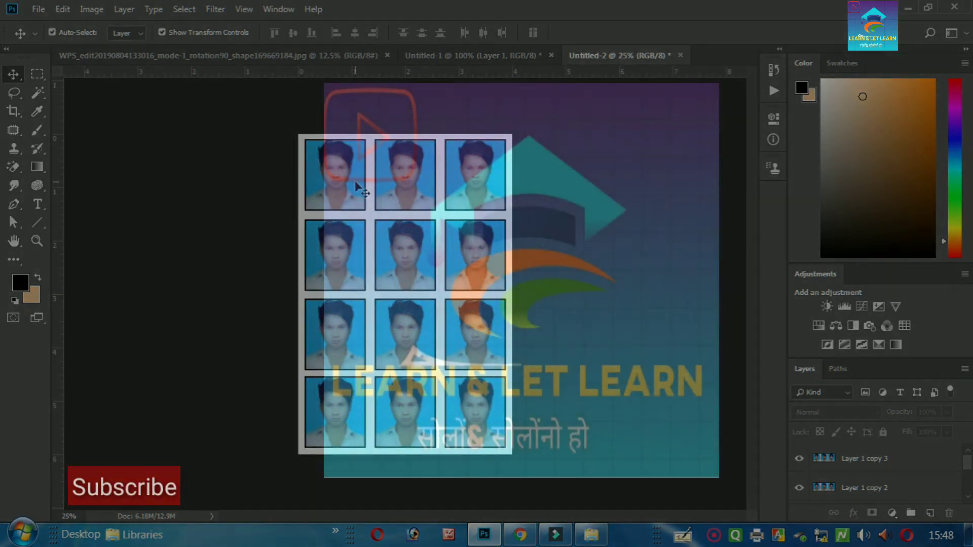